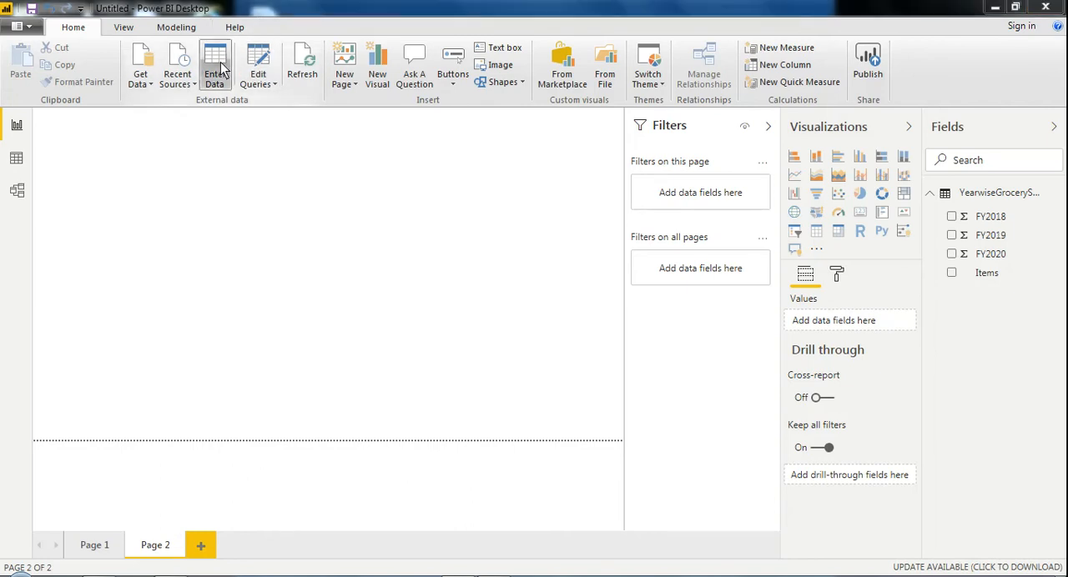
Step: Start a new manually entered table and name its first column Prod
click(221, 63)
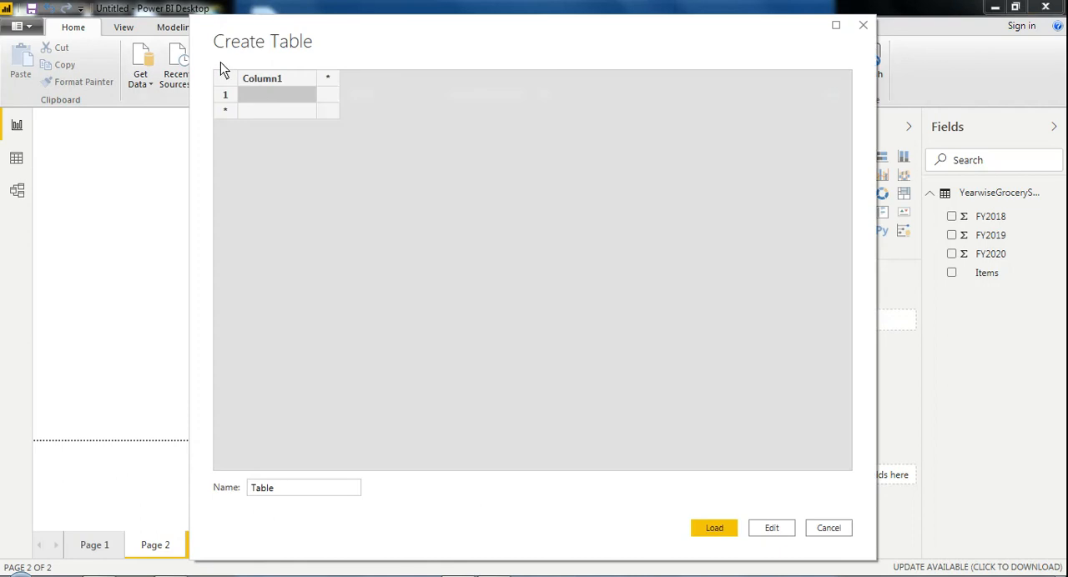
double_click(263, 80)
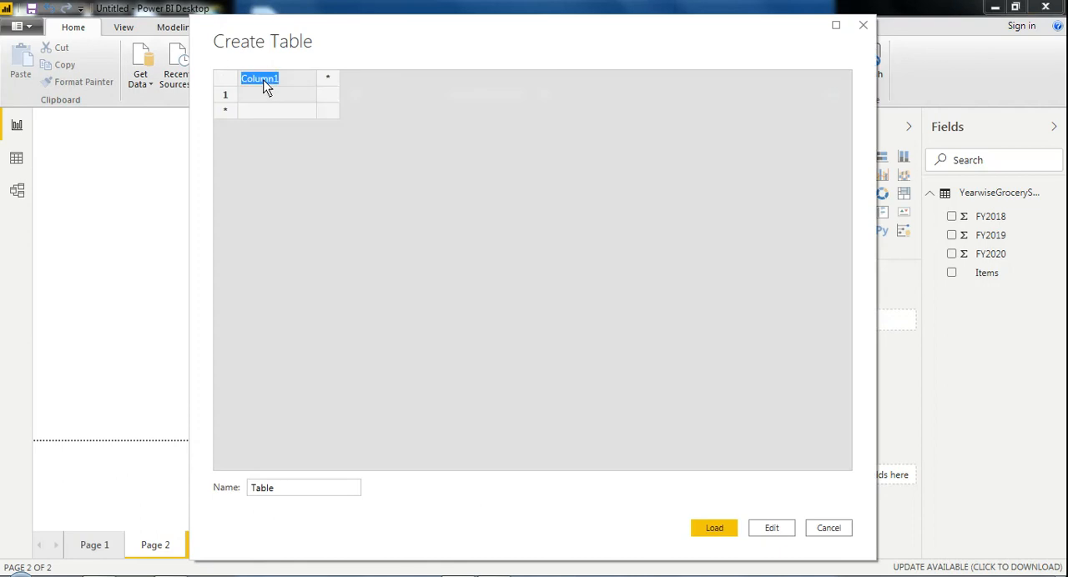
text(Prod)
key(BackSpace)
click(863, 26)
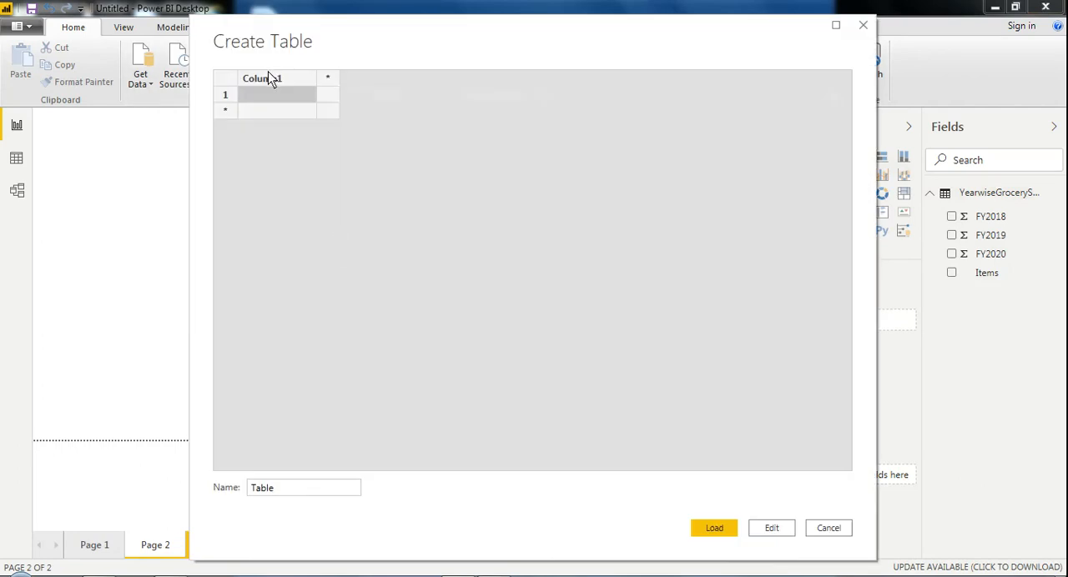
double_click(268, 72)
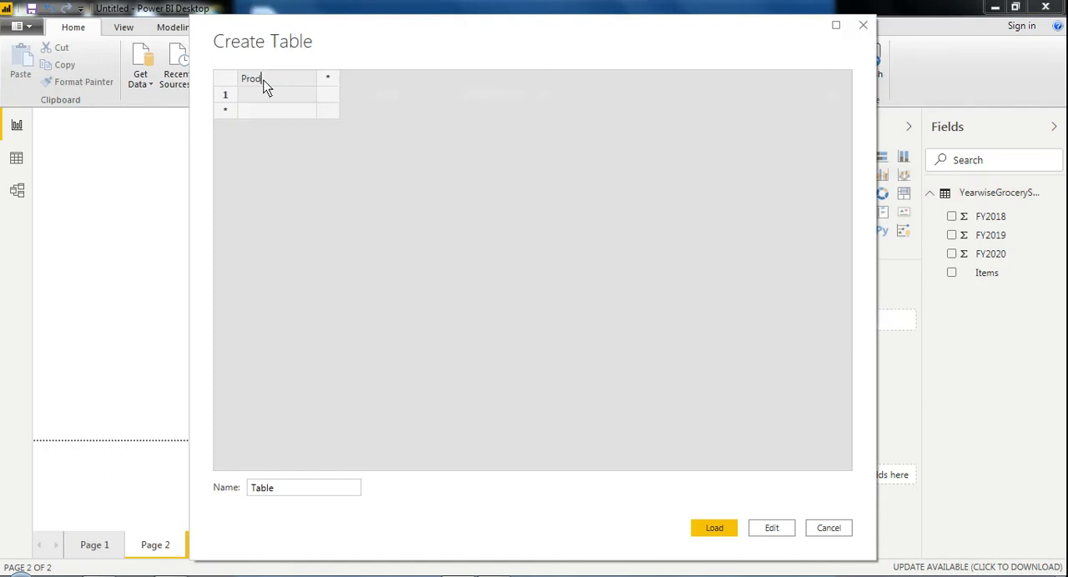
Step: Fill the Prod column with TV, Mobiles and Washing Machine, and widen it to fit the longest entry
click(257, 96)
click(258, 96)
text(TV)
double_click(255, 114)
text(M)
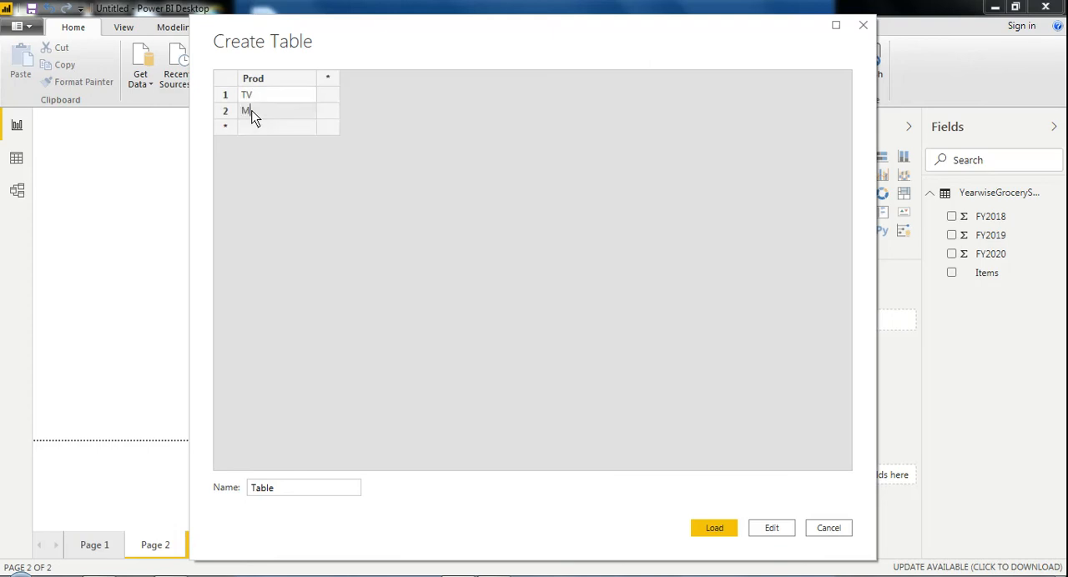
text(obiles)
double_click(255, 128)
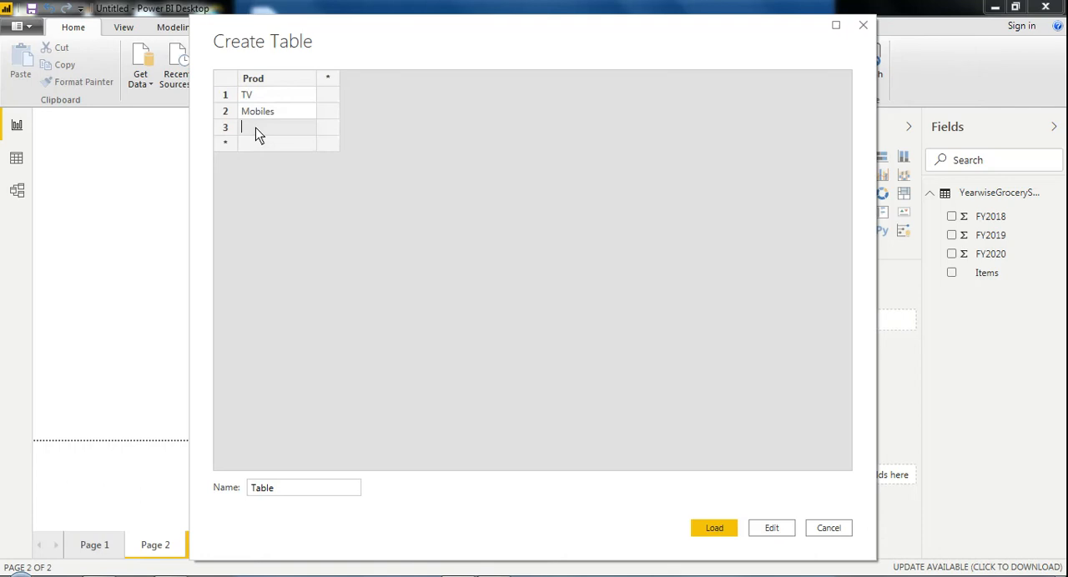
text(Washin)
text(g Machi)
text(ne)
click(292, 148)
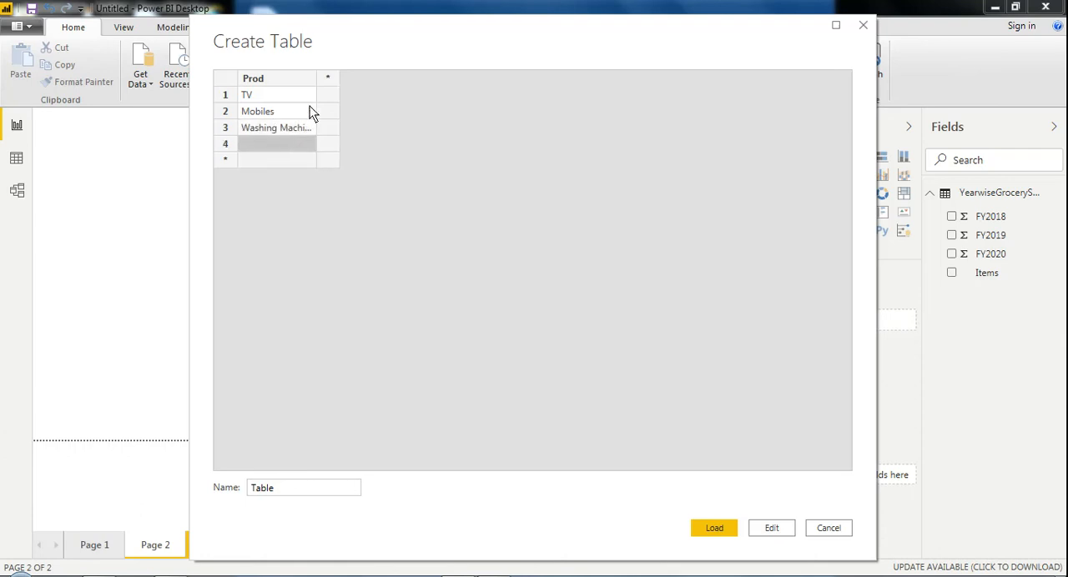
drag(314, 86, 327, 84)
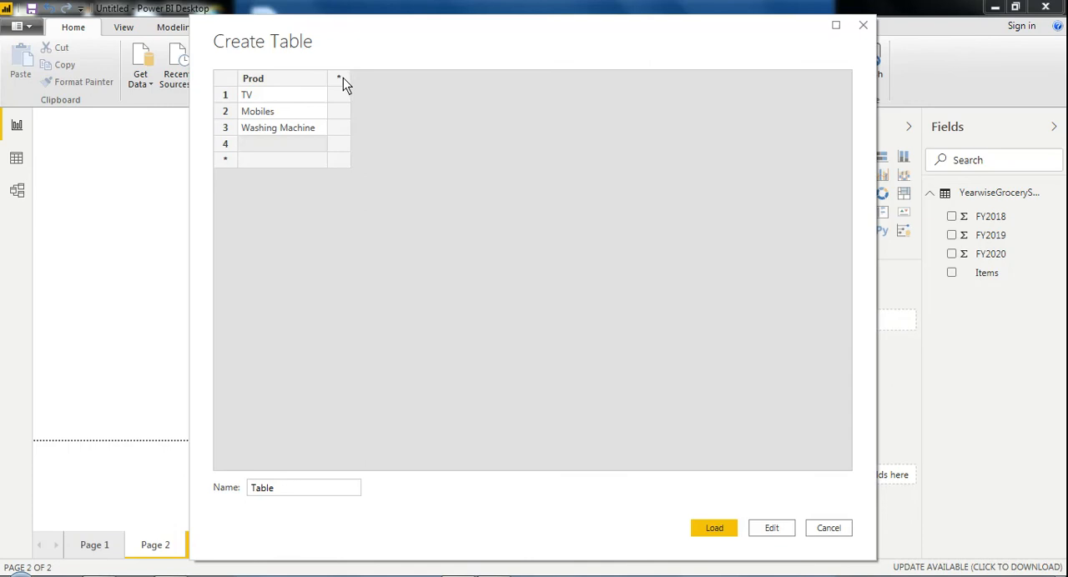
Step: Add a column named 2018 with 1232 for TV, 3255 for Mobiles and 4564 for Washing Machine
click(340, 78)
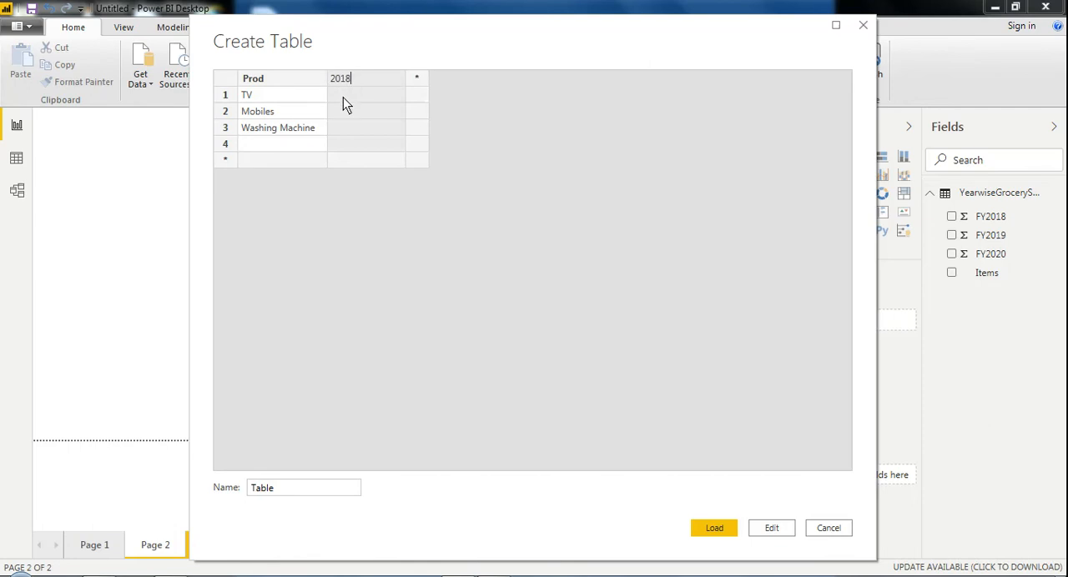
click(343, 97)
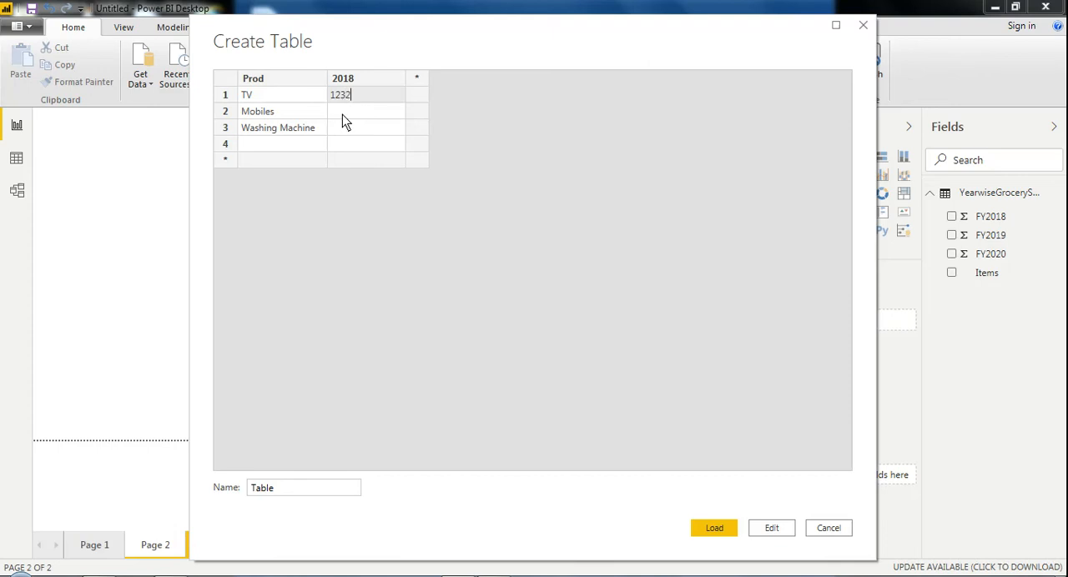
click(342, 114)
text(3255)
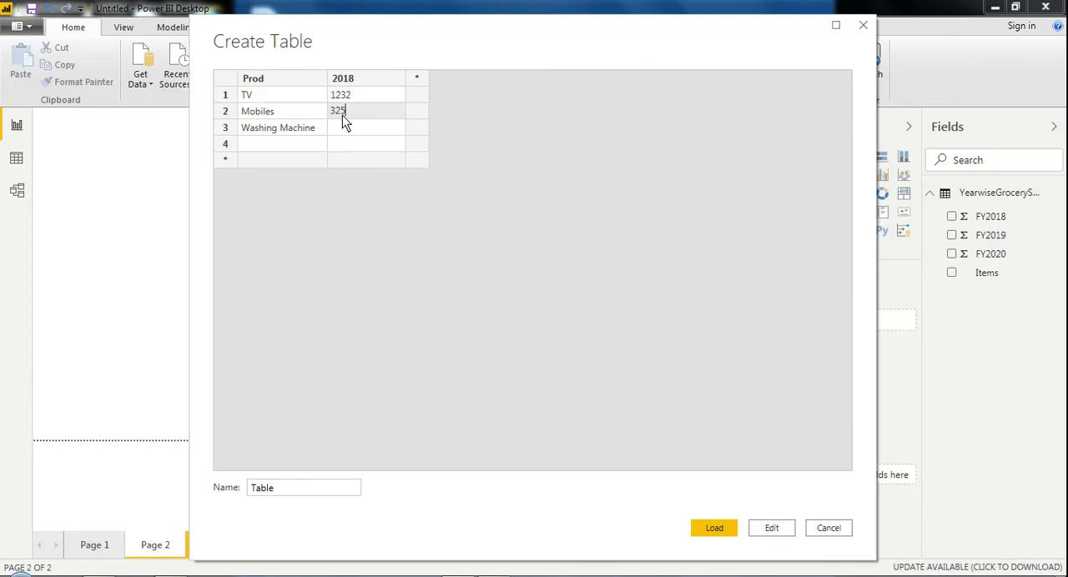
click(338, 131)
text(45645)
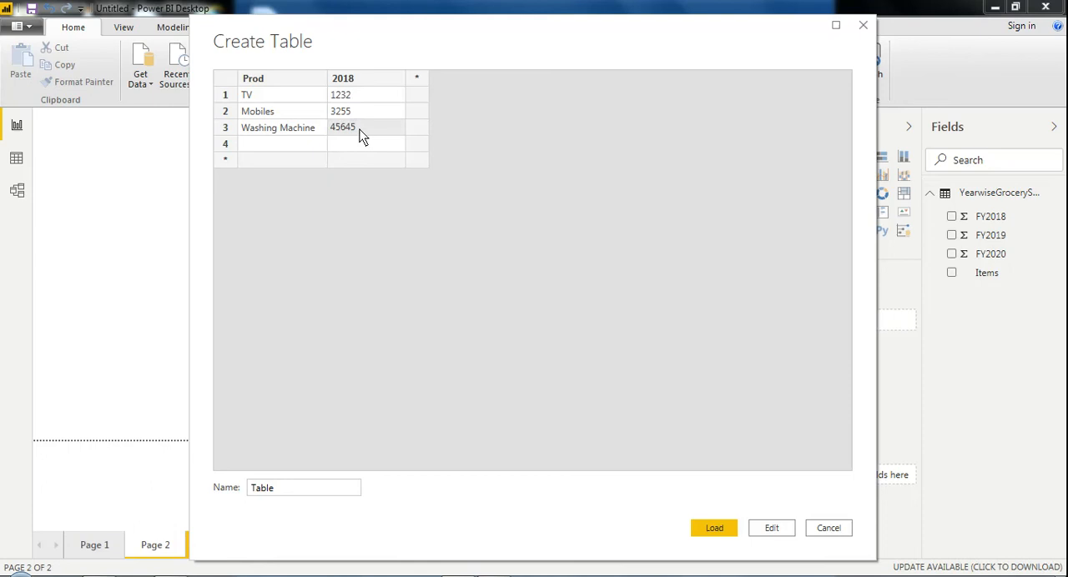
key(BackSpace)
Step: Add a column named 2019 with 3444 for TV, 5666 for Mobiles and 4355 for Washing Machine
click(421, 76)
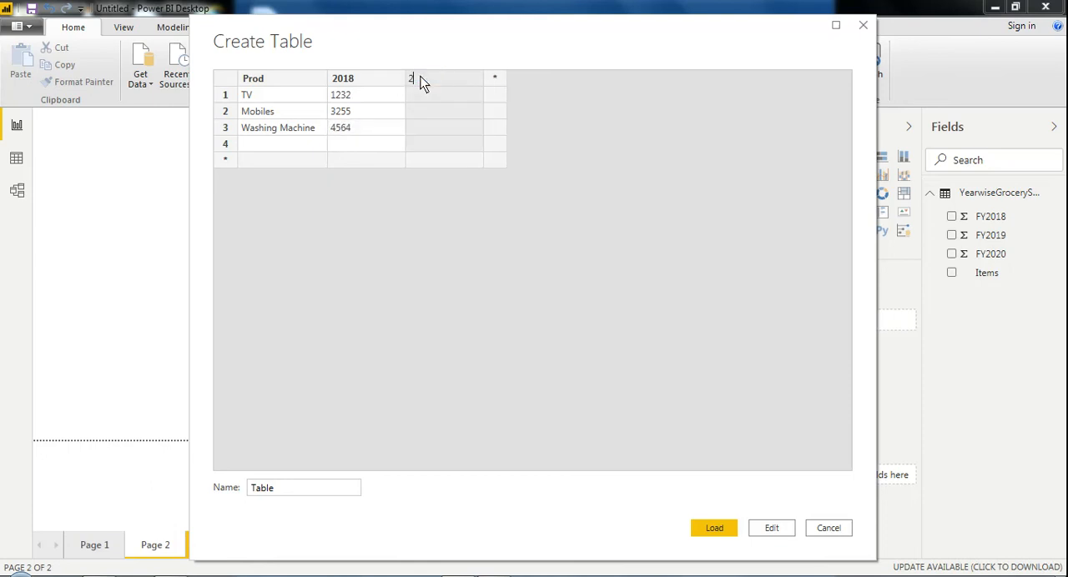
text(2019)
click(422, 95)
text(34)
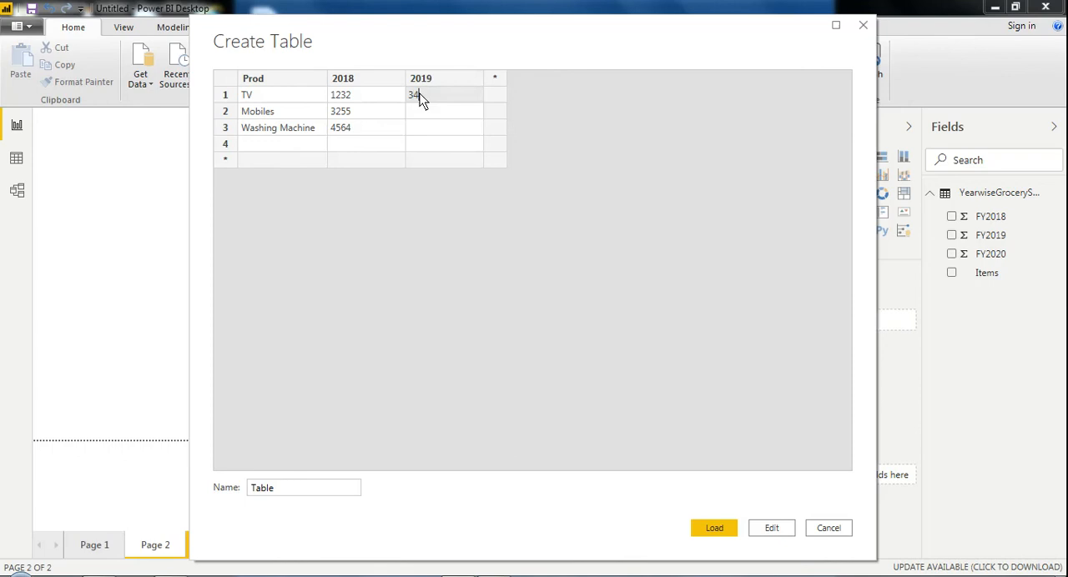
text(44)
click(418, 110)
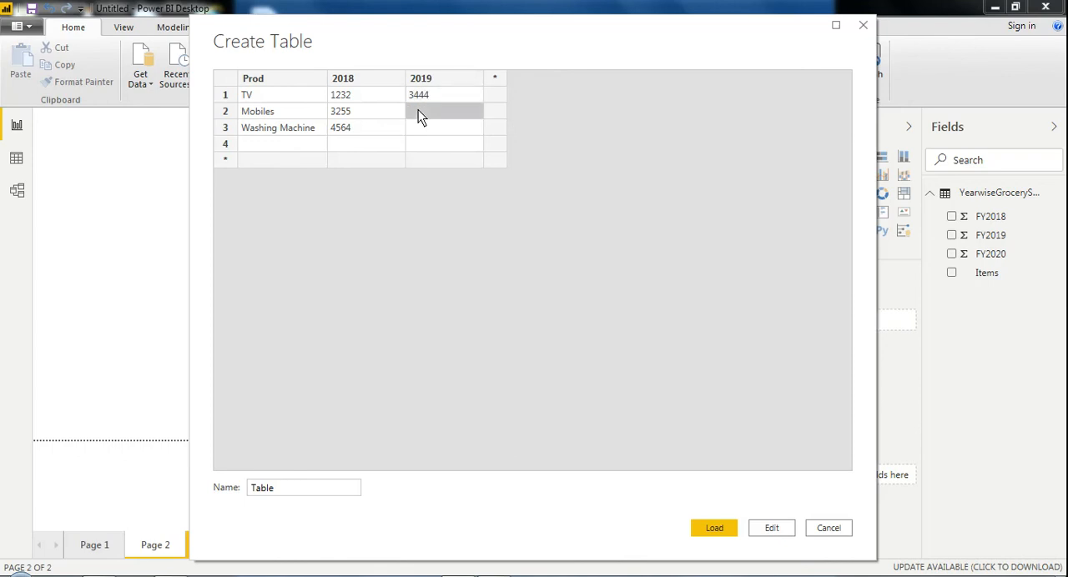
click(418, 109)
text(5666)
click(419, 127)
click(419, 127)
text(435)
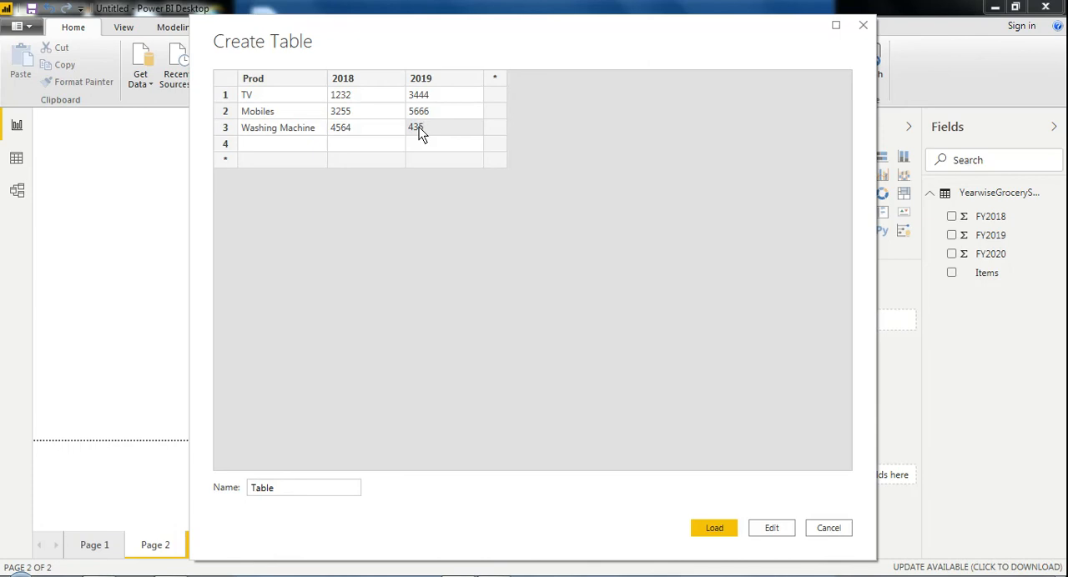
text(5)
Step: Add a fourth column after 2019 and name it 2020
click(495, 84)
click(495, 84)
text(2020lumn1)
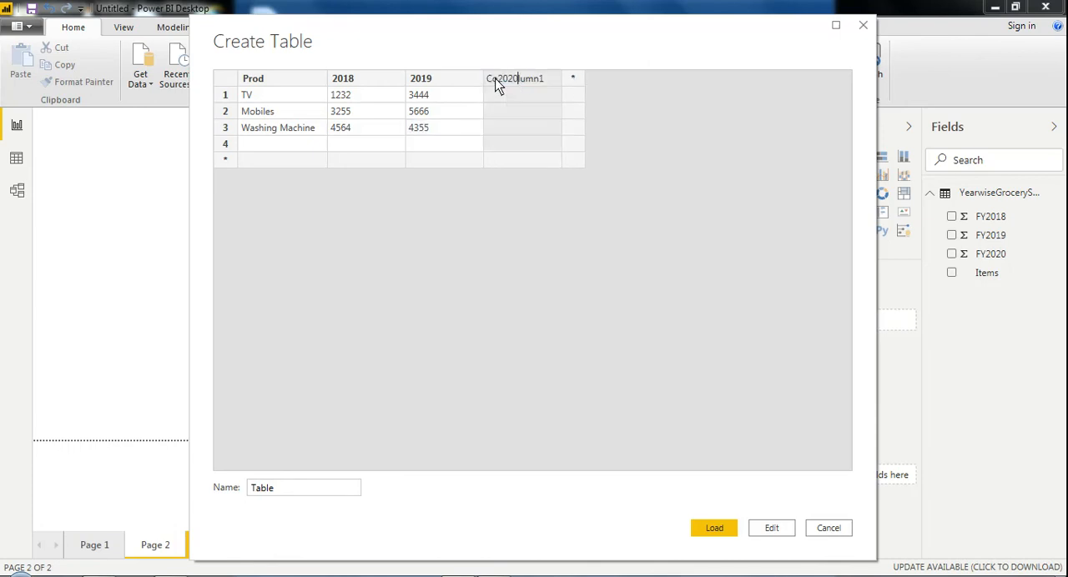
key(BackSpace)
key(BackSpace)
key(BackSpace)
key(BackSpace)
key(BackSpace)
key(BackSpace)
key(Delete)
key(Delete)
key(Delete)
key(Delete)
key(Delete)
text(2020)
Step: Fill the 2020 column with 2323 for TV, 4355 for Mobiles and 5464 for Washing Machine
click(496, 95)
text(2)
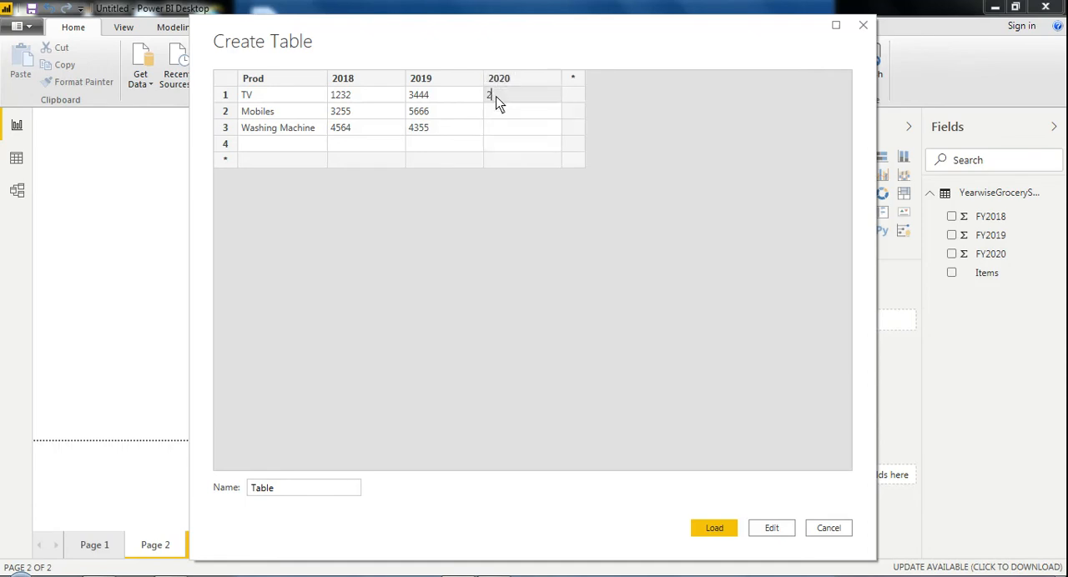
text(323)
key(Return)
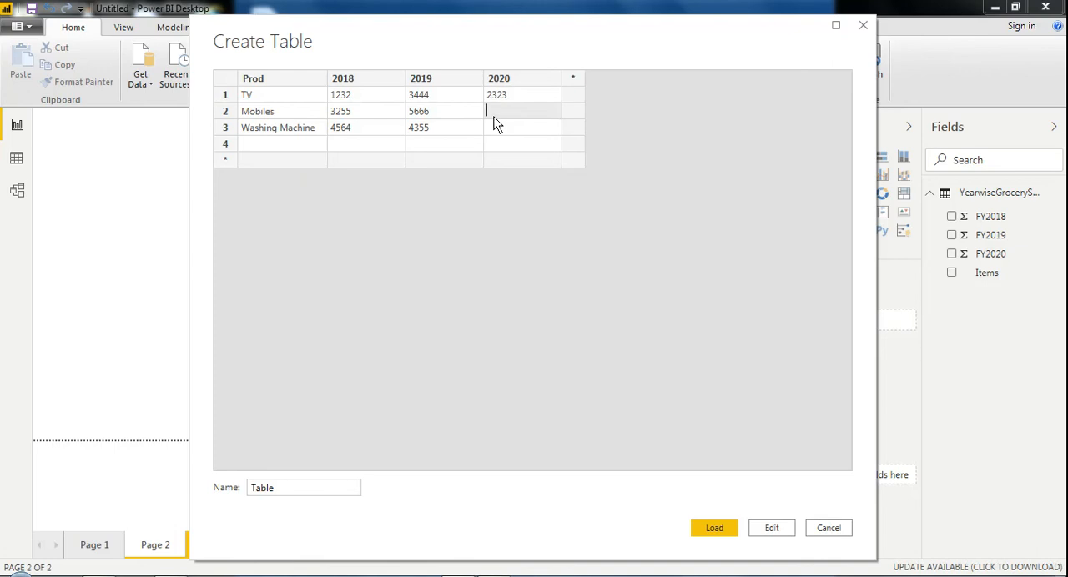
text(4355)
key(Return)
text(54645)
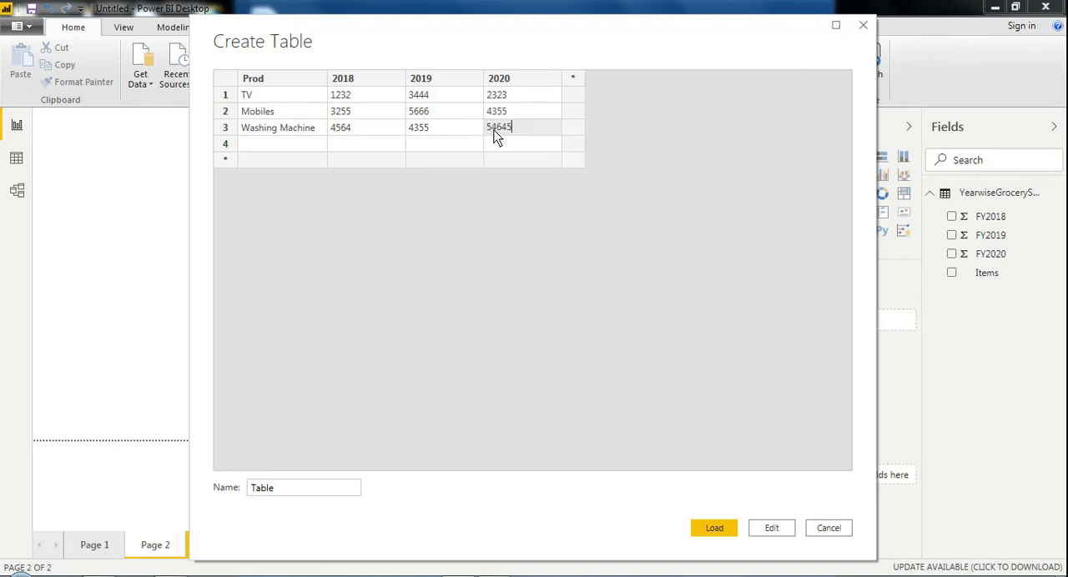
key(BackSpace)
click(465, 142)
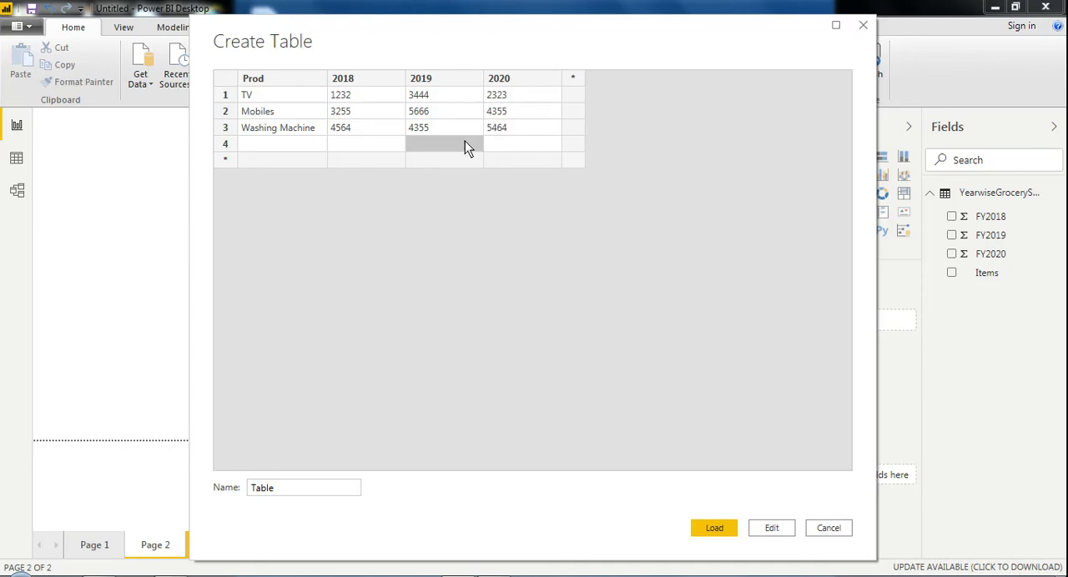
Step: Load the entered table into the model and check its list of fields
click(693, 527)
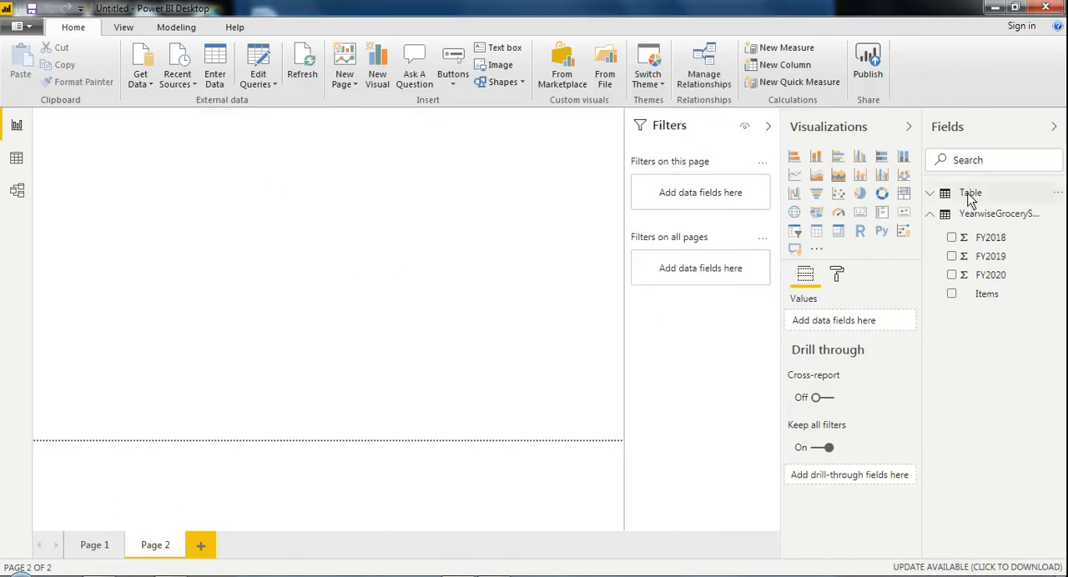
click(970, 197)
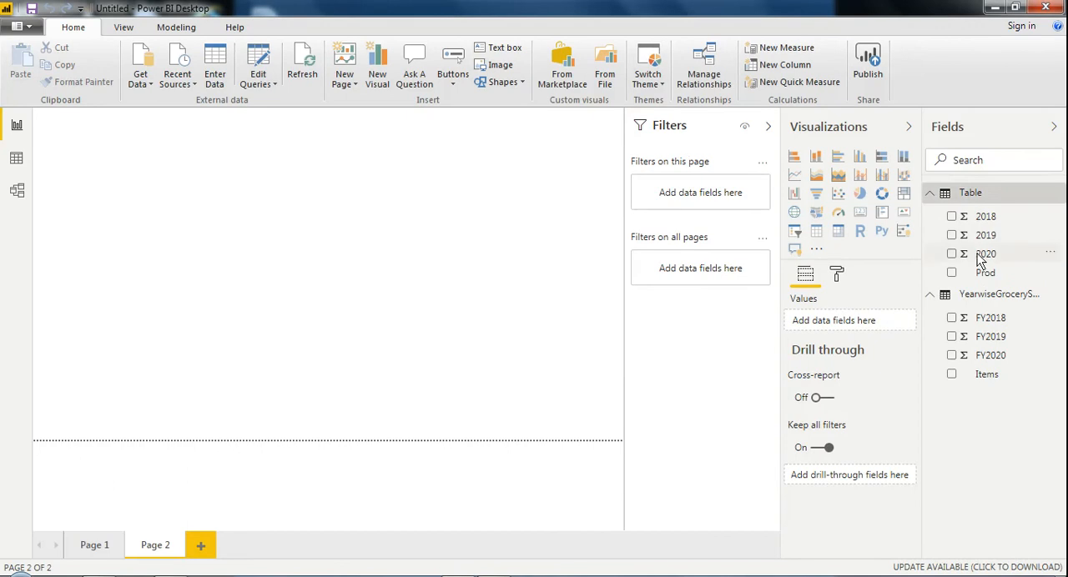
click(927, 191)
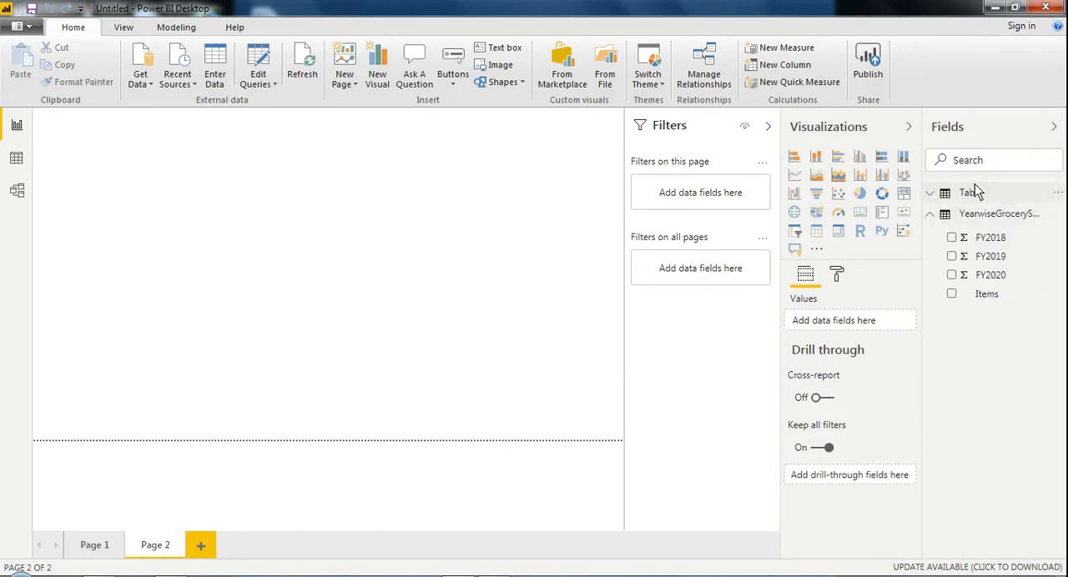
Step: Examine the rows of the new table and of the YearwiseGrocerySellout table in the data view
click(16, 158)
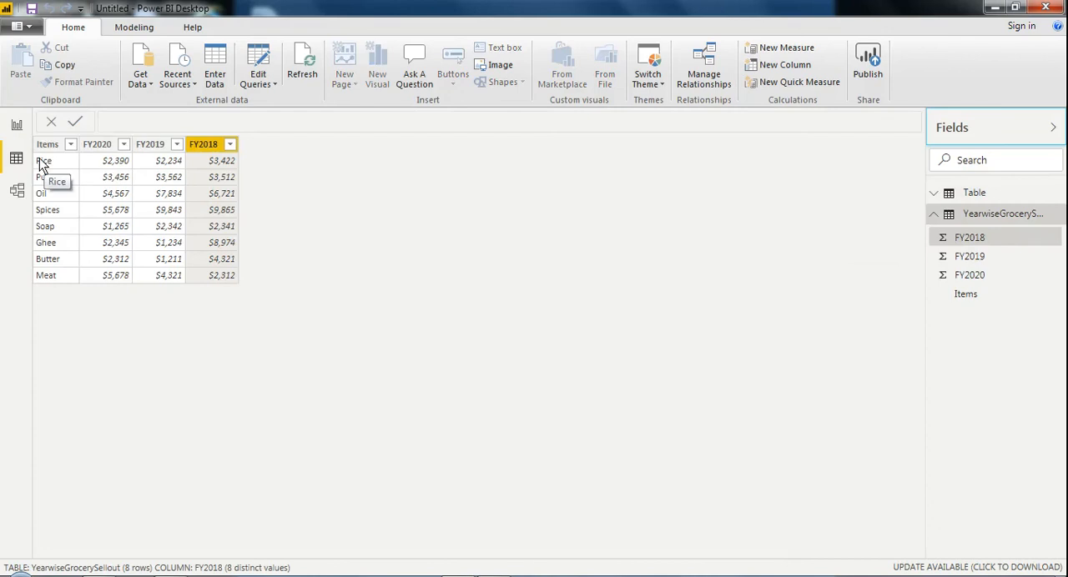
click(970, 201)
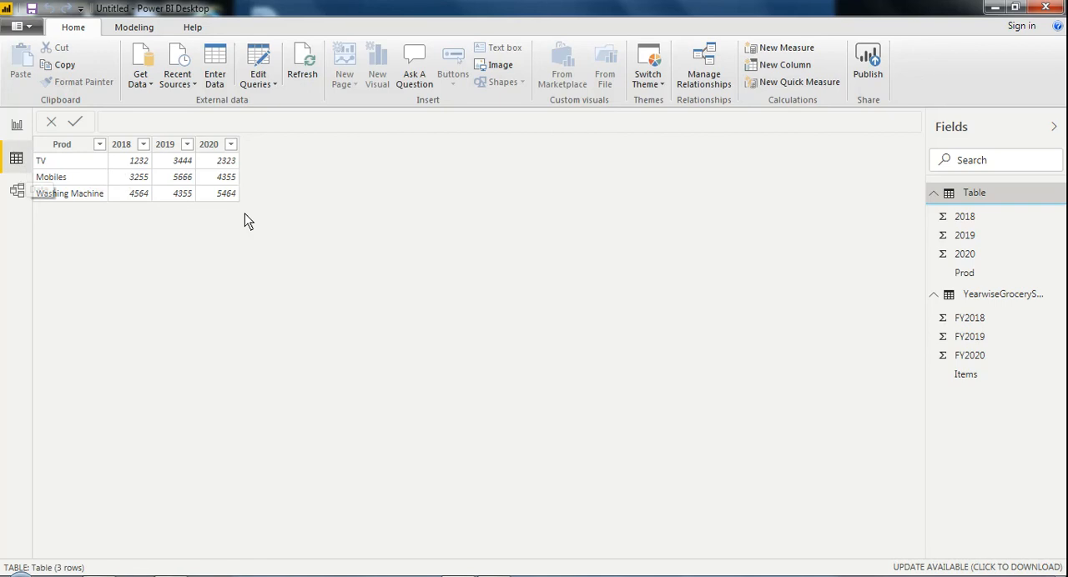
click(973, 296)
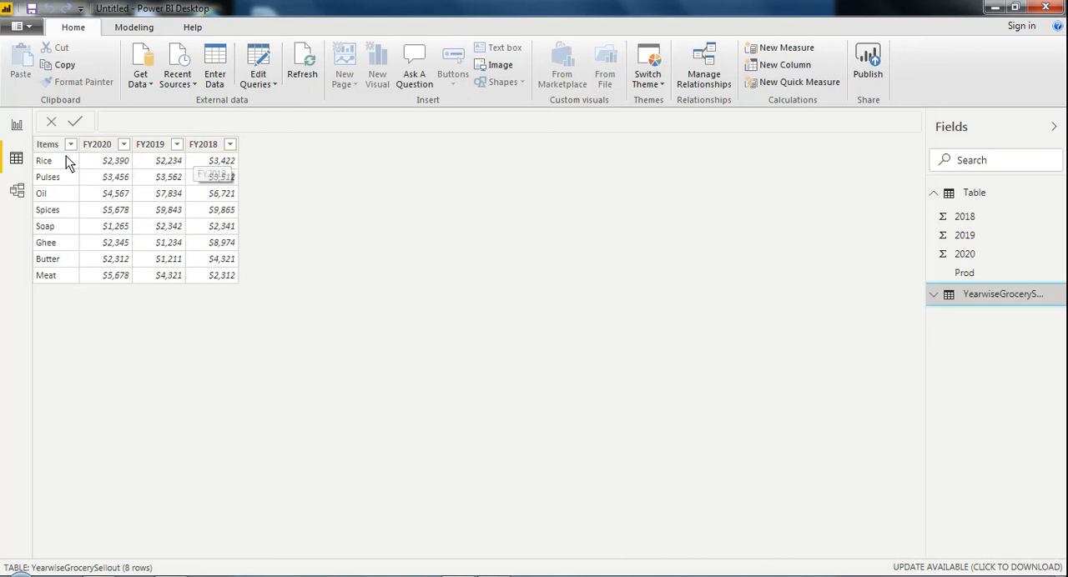
Step: Insert a clustered bar chart on report Page 2 and enlarge it to fill the page
click(16, 125)
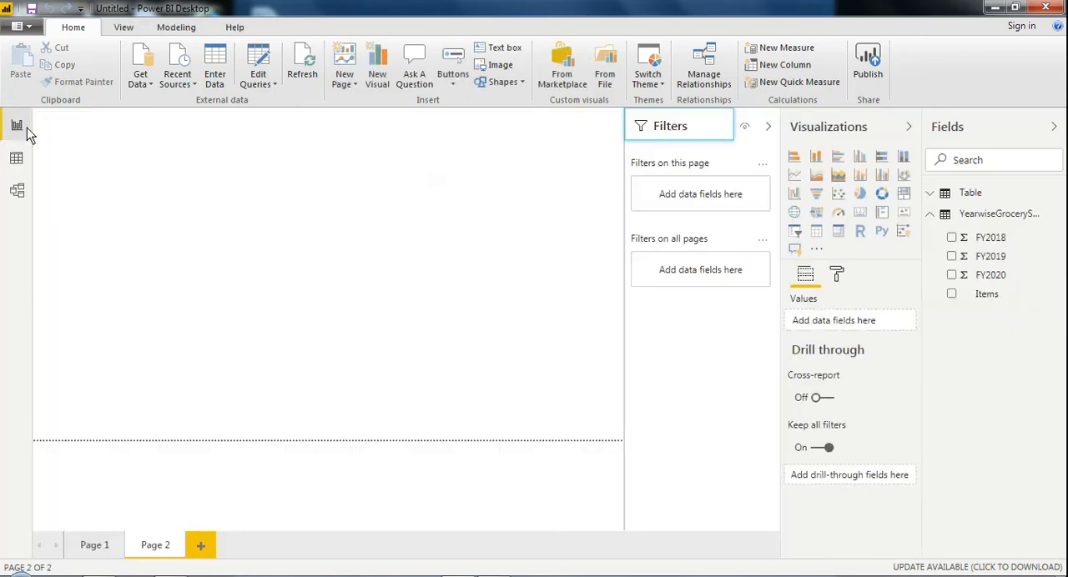
click(840, 157)
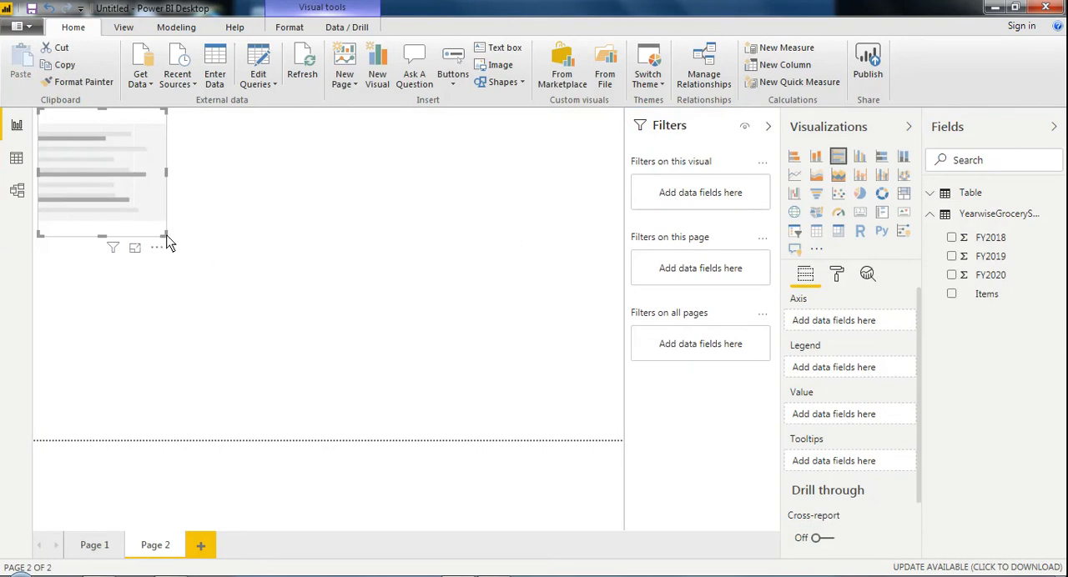
drag(167, 237, 621, 437)
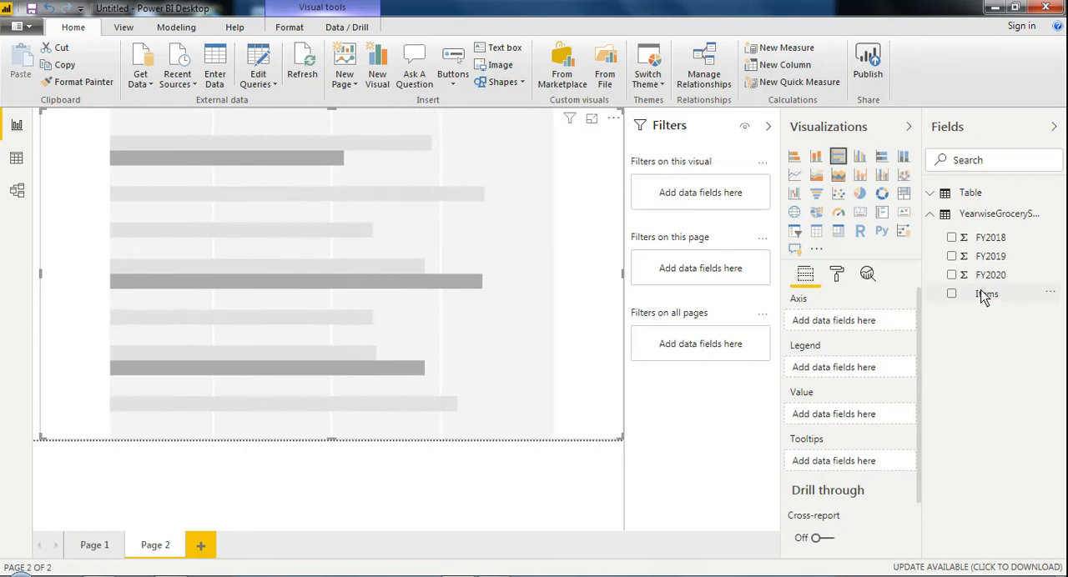
Step: Plot FY2018, FY2019 and FY2020 by Items in the bar chart and highlight the Ghee bars
click(952, 294)
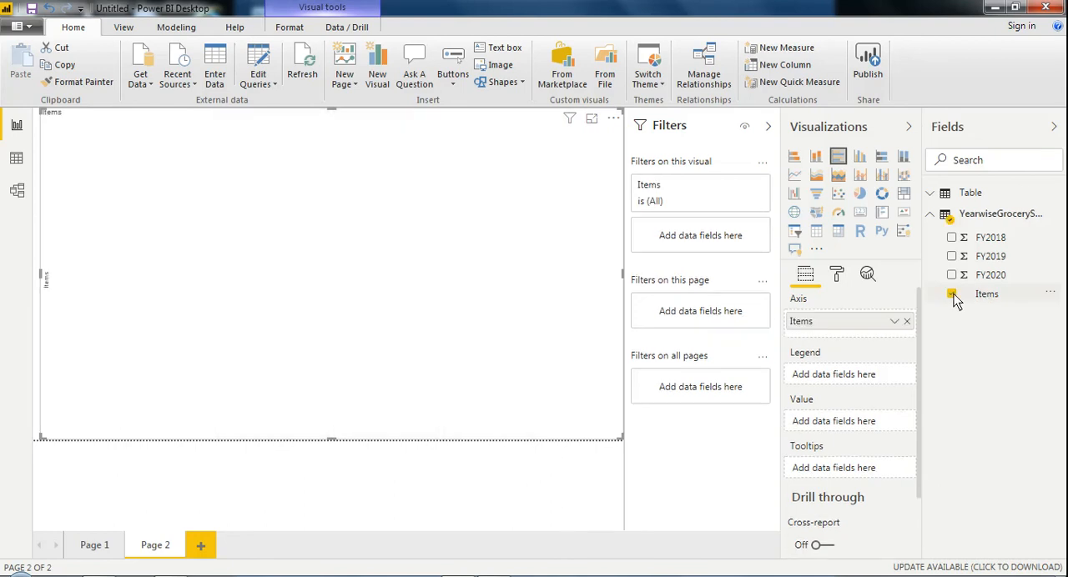
click(952, 238)
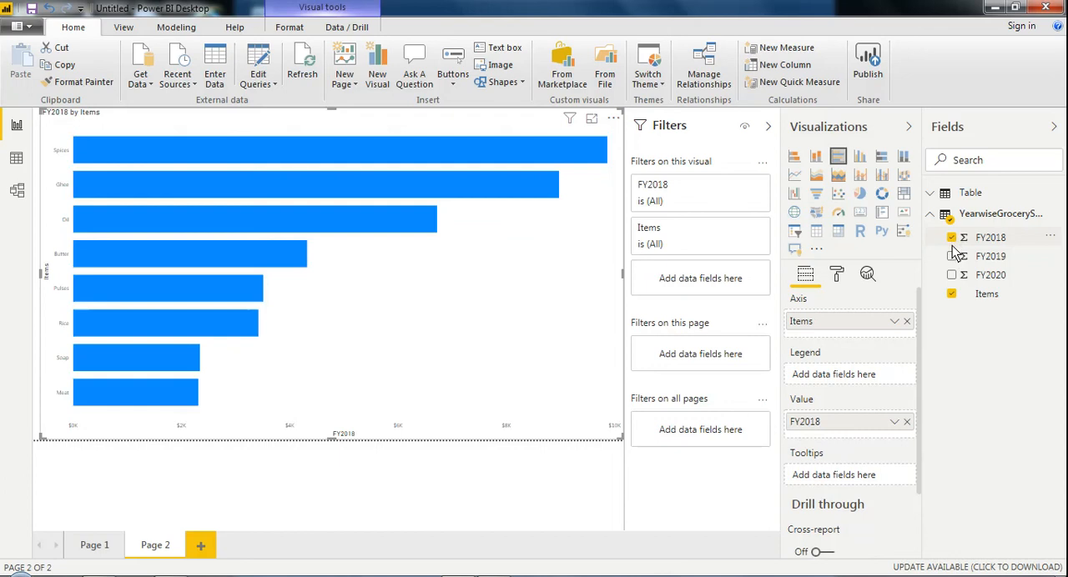
click(953, 257)
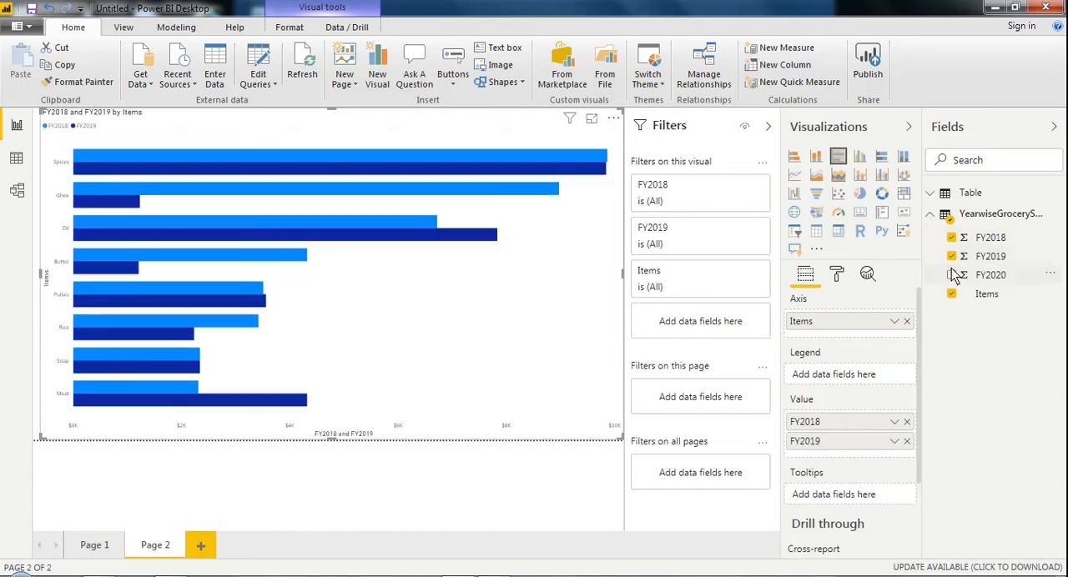
click(953, 277)
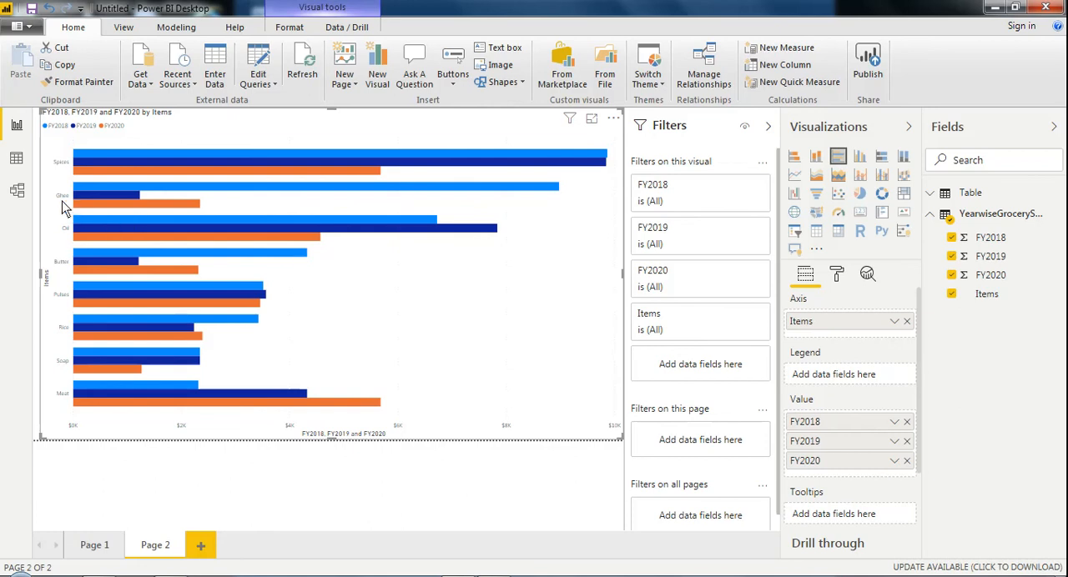
click(137, 199)
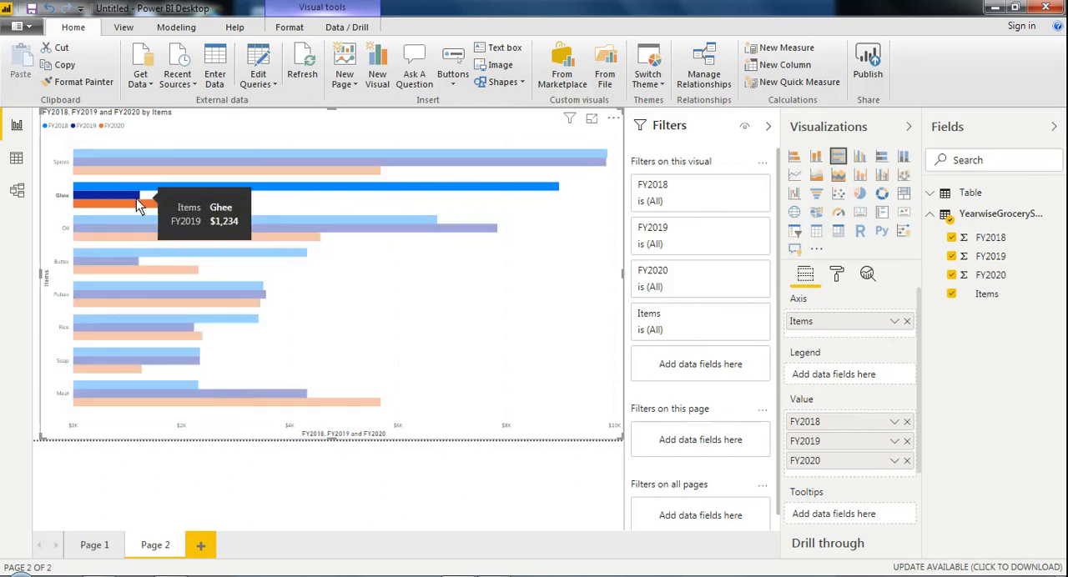
Step: Clear the Ghee bar highlight and toggle the chart's Y axis off and back on
click(293, 206)
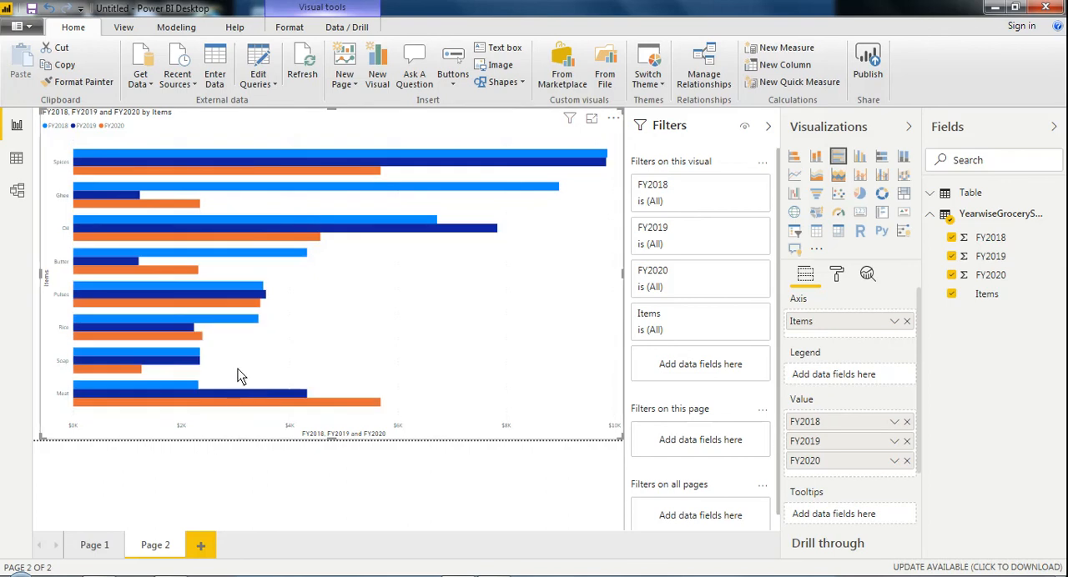
click(838, 275)
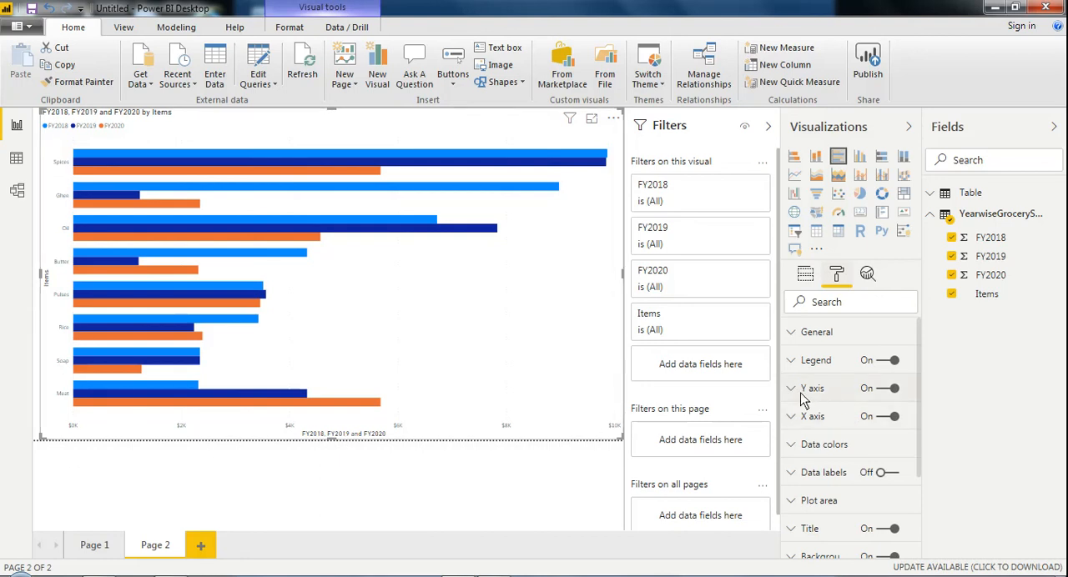
click(878, 393)
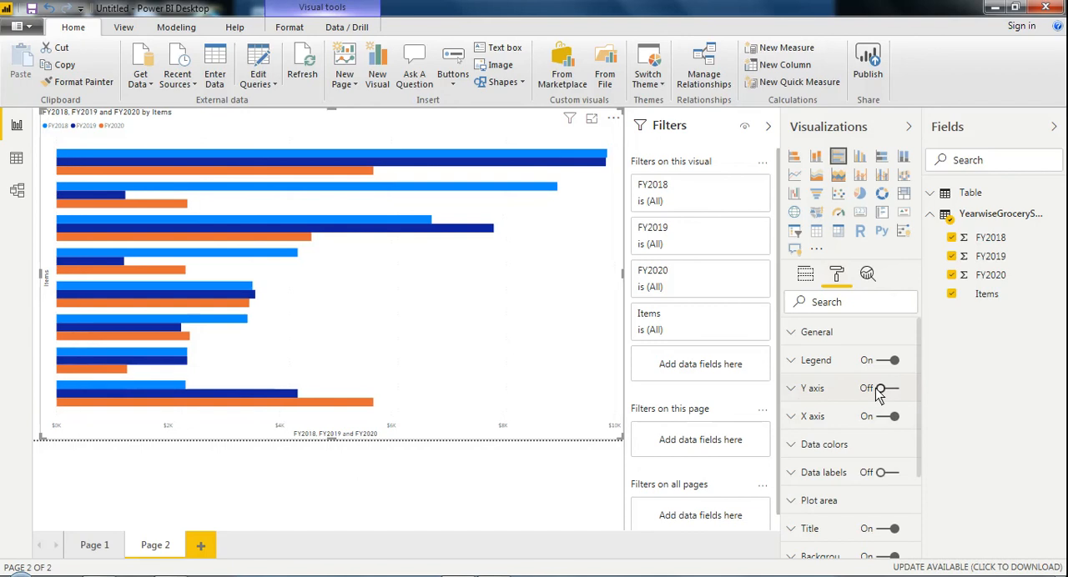
click(898, 388)
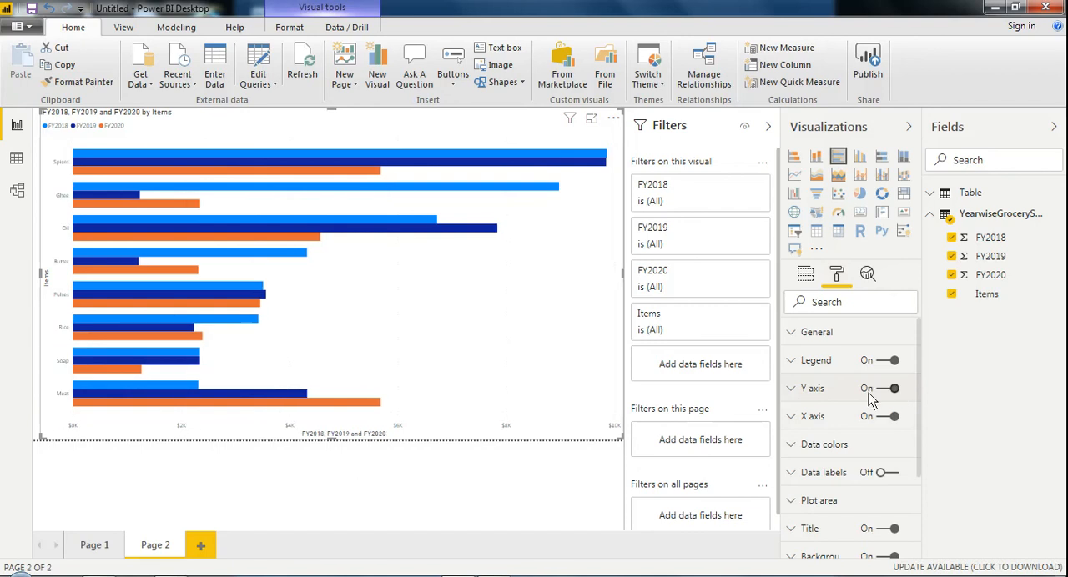
Step: Set the text size of the chart's Y axis labels to 15 pt
click(795, 390)
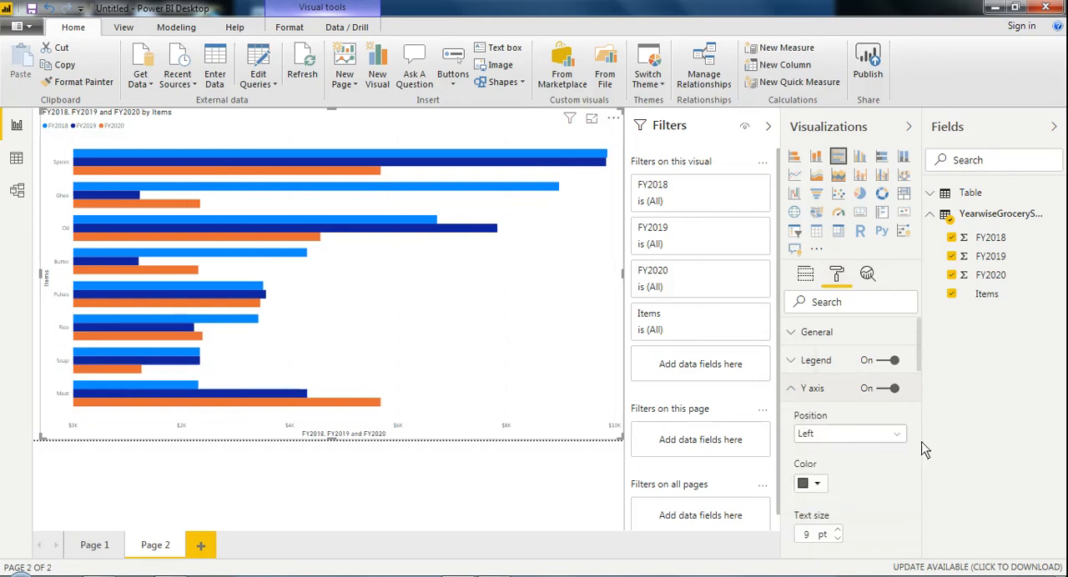
scroll(921, 379, down, 2)
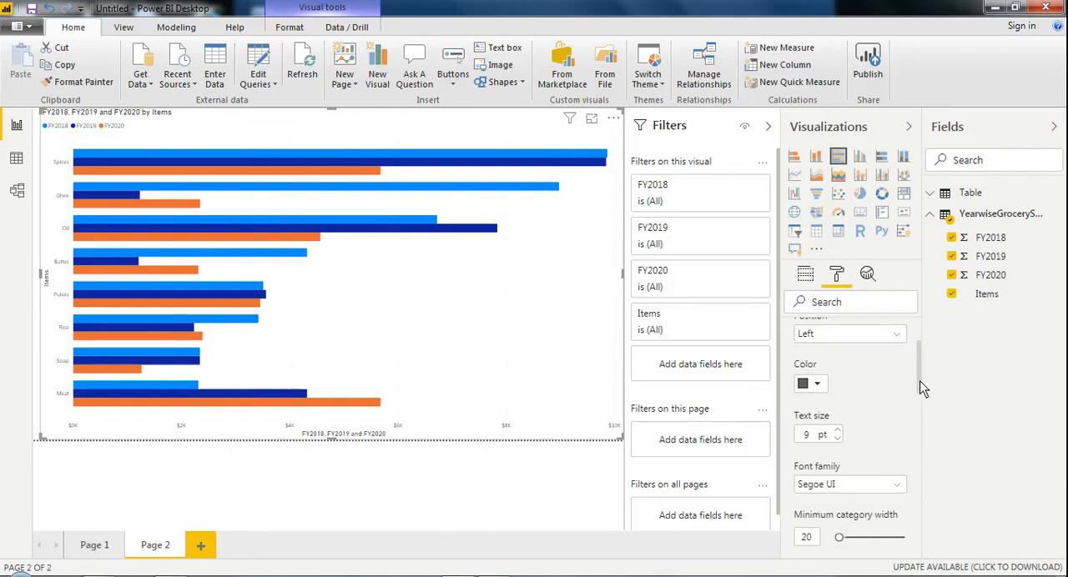
click(839, 430)
click(839, 430)
click(838, 429)
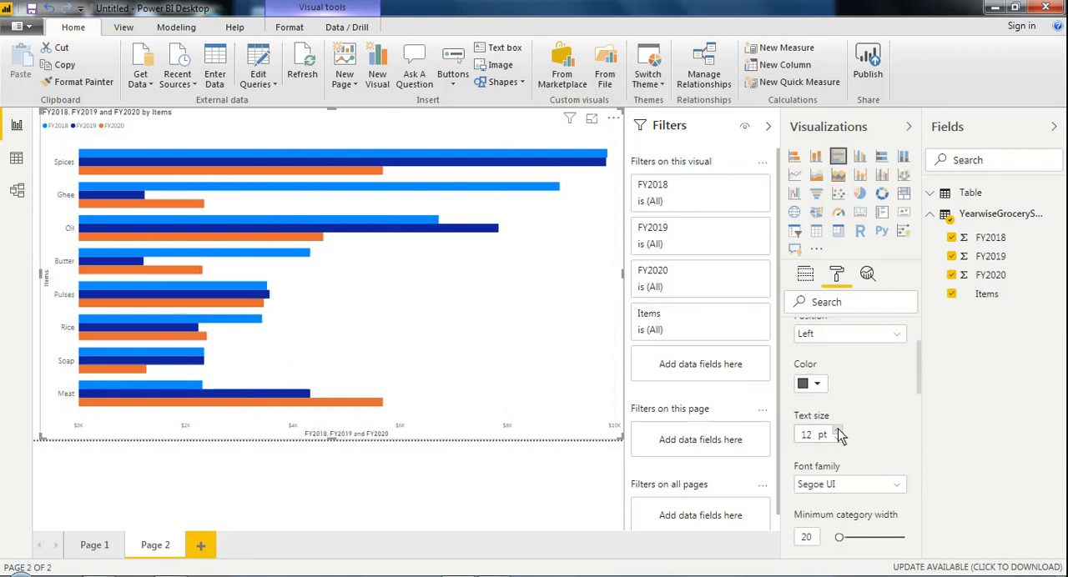
click(839, 430)
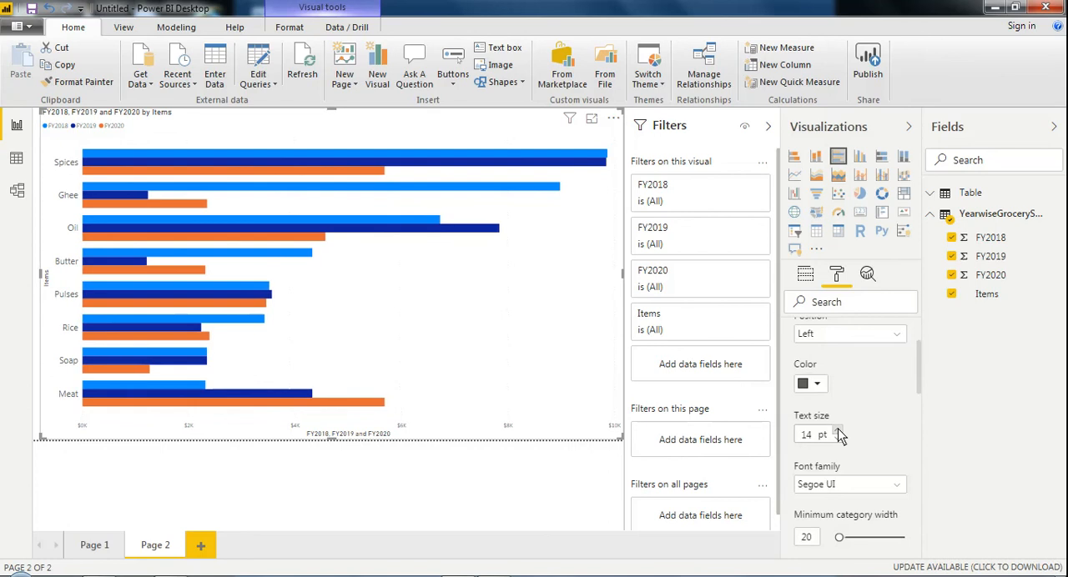
click(839, 429)
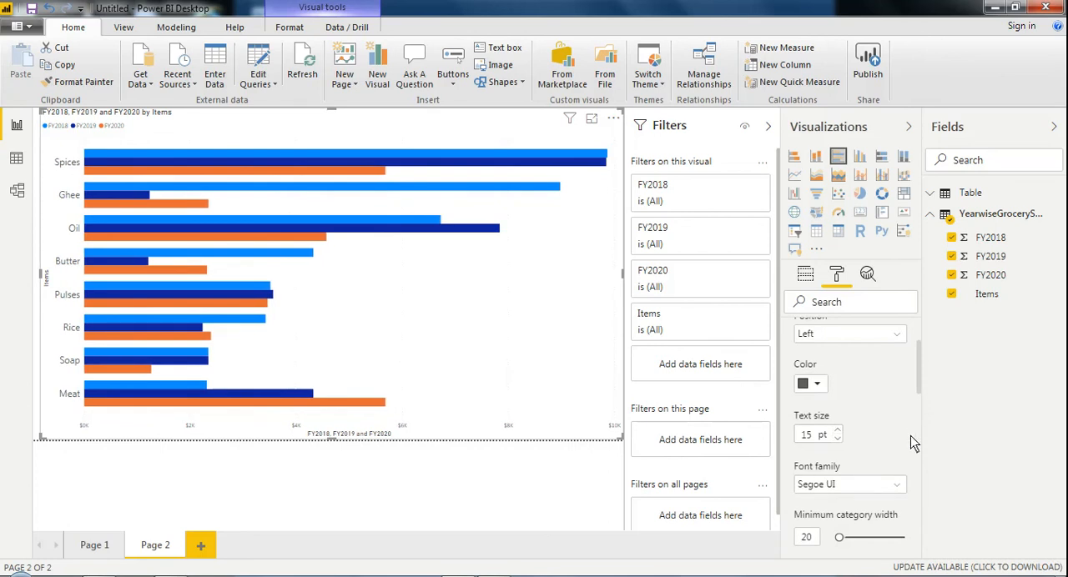
Step: Change the Y axis label font to Arial Black and turn off the Y axis title
click(898, 487)
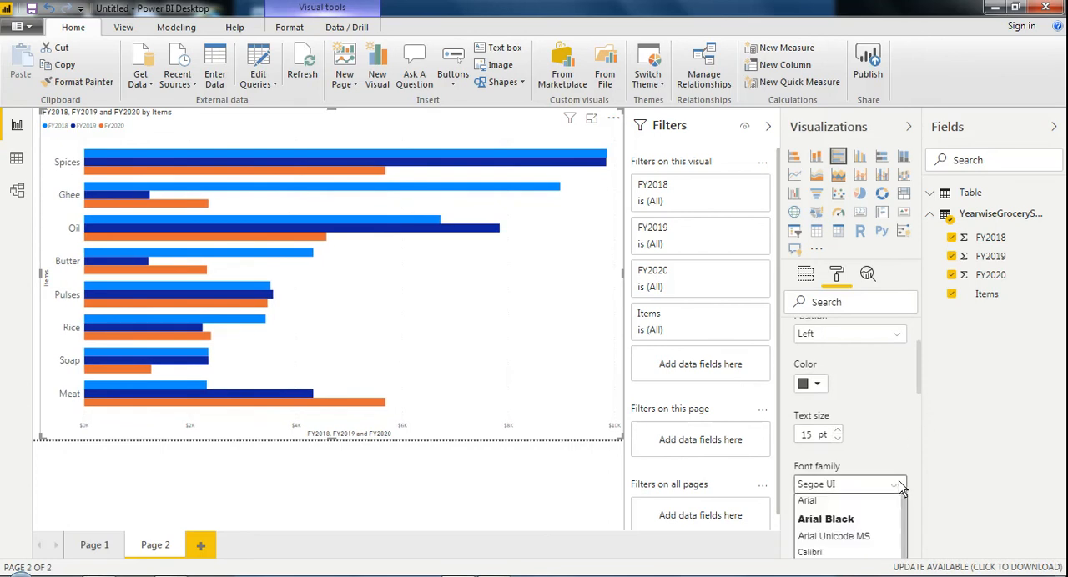
click(854, 521)
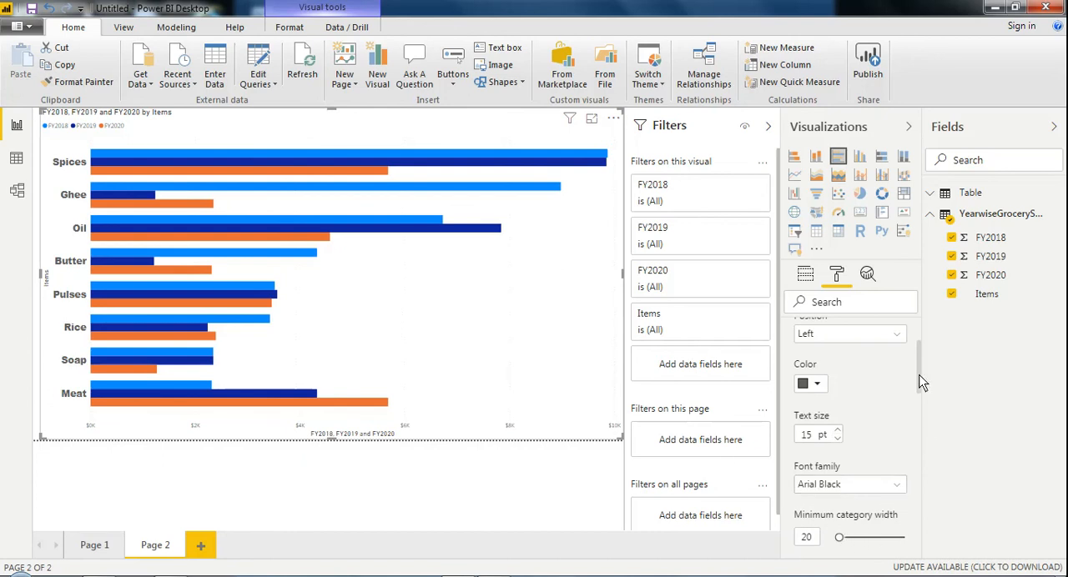
drag(919, 374, 923, 431)
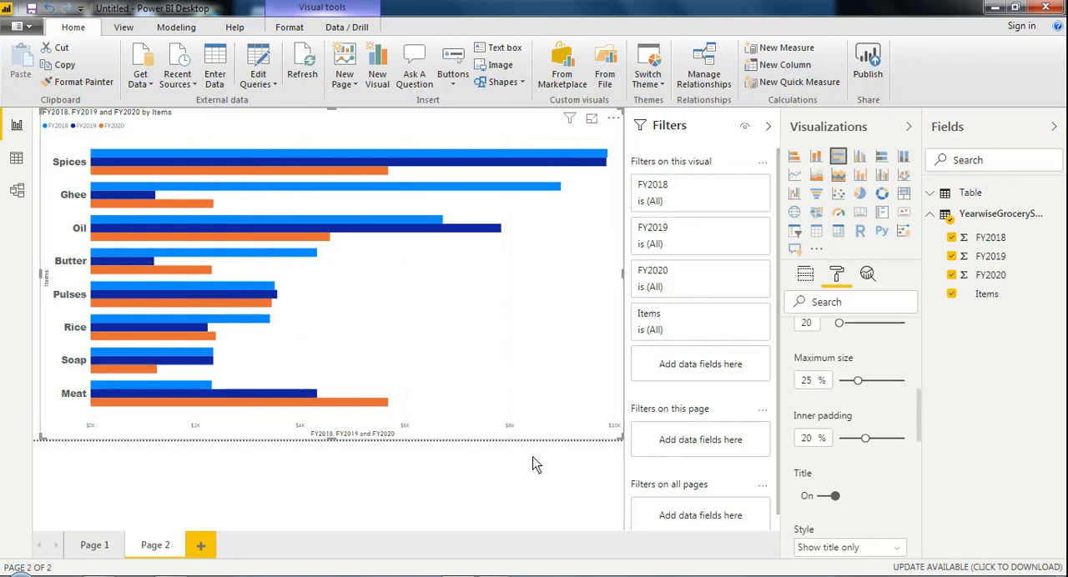
click(827, 498)
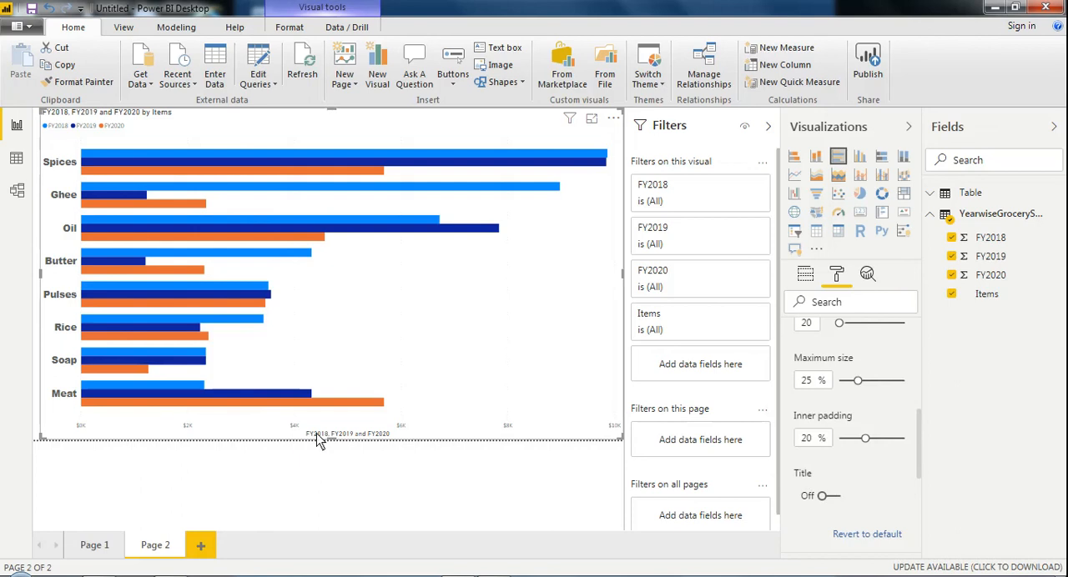
Step: Format the X axis labels with 15 pt text in the Arial Black font
drag(923, 442, 919, 472)
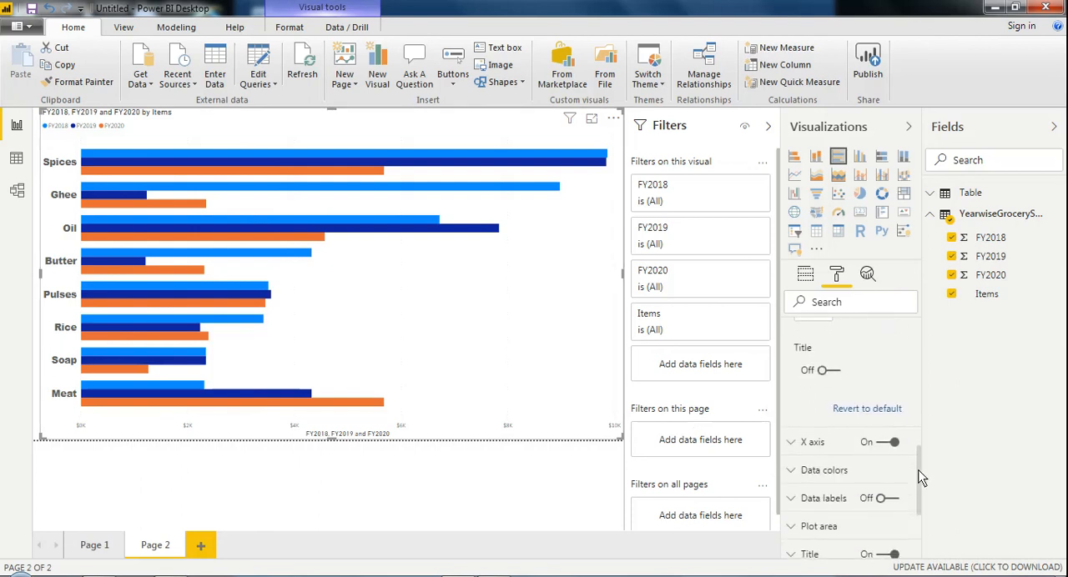
click(794, 446)
drag(918, 400, 920, 444)
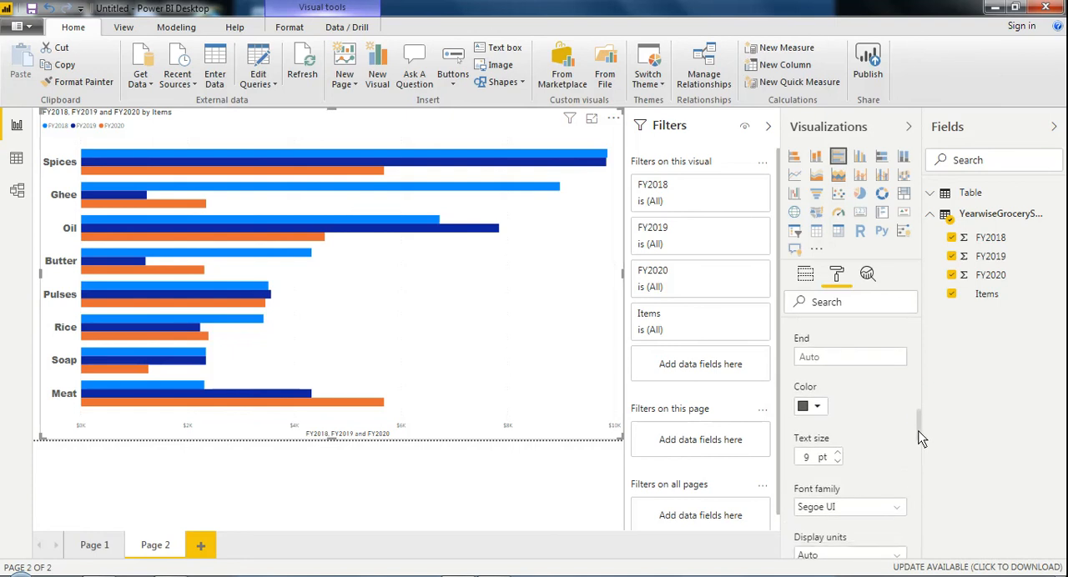
click(838, 454)
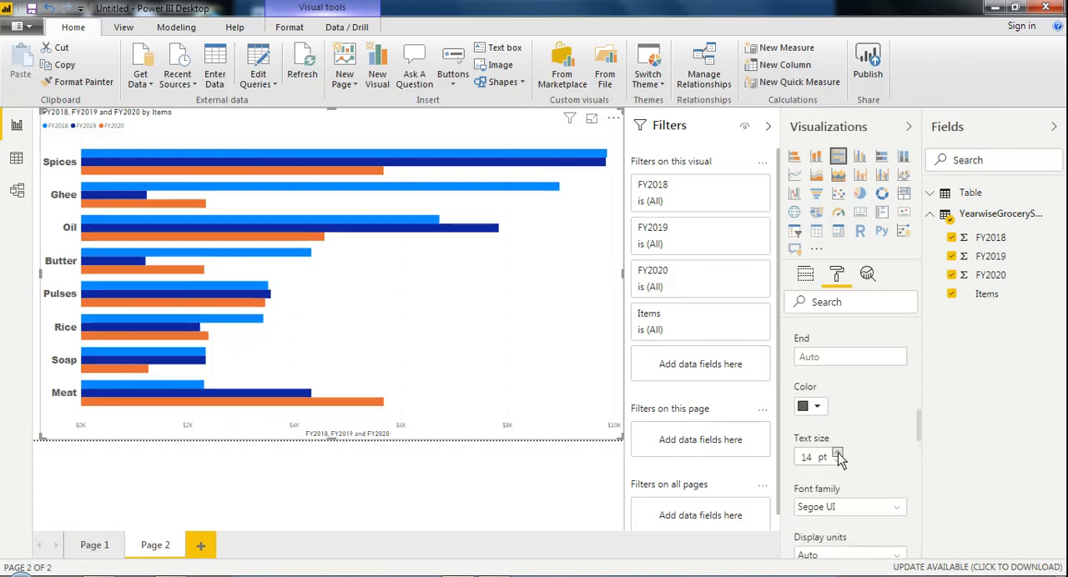
click(839, 460)
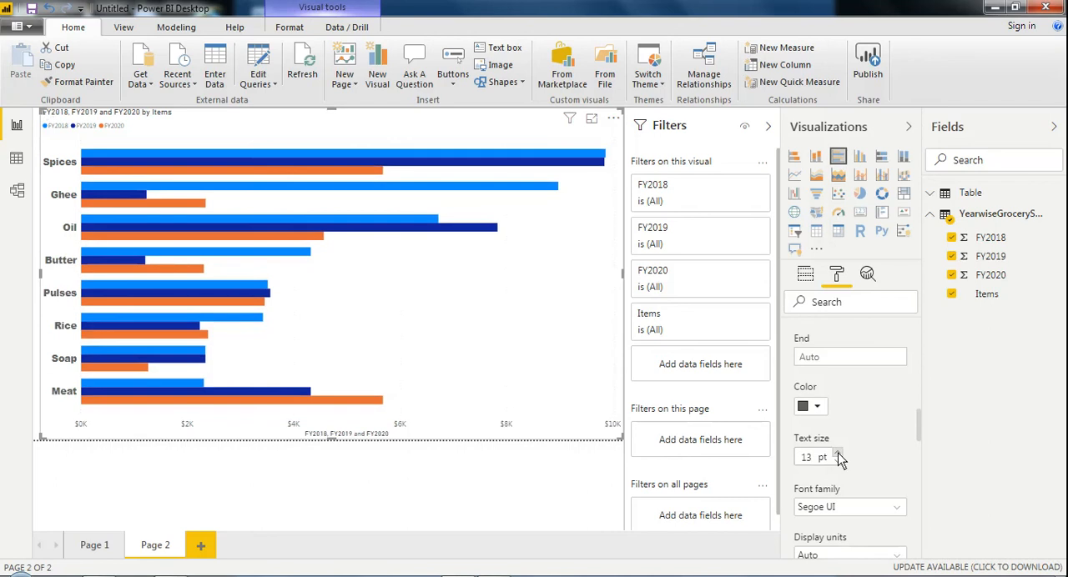
click(838, 454)
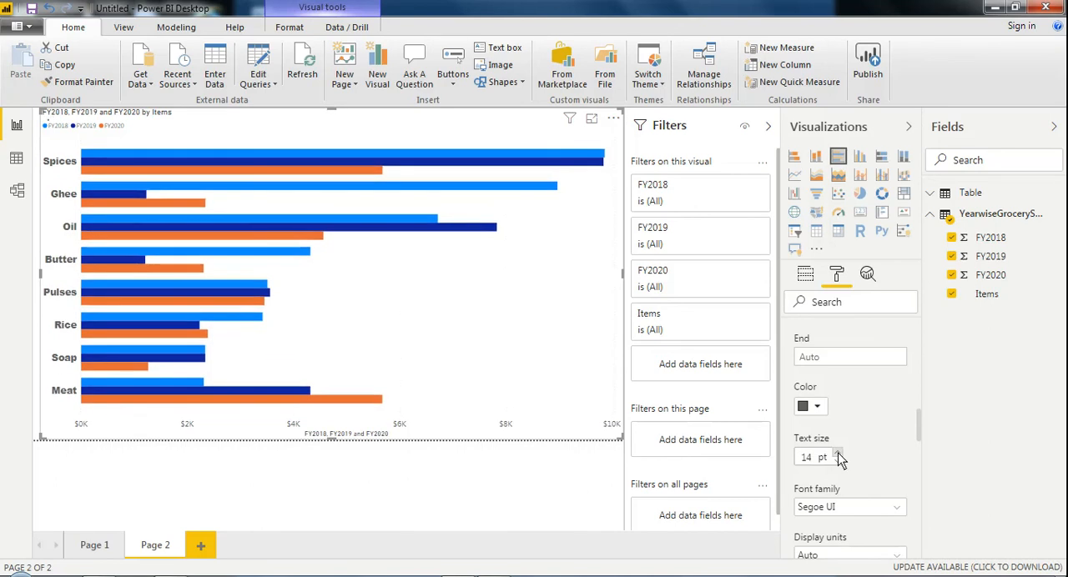
click(838, 454)
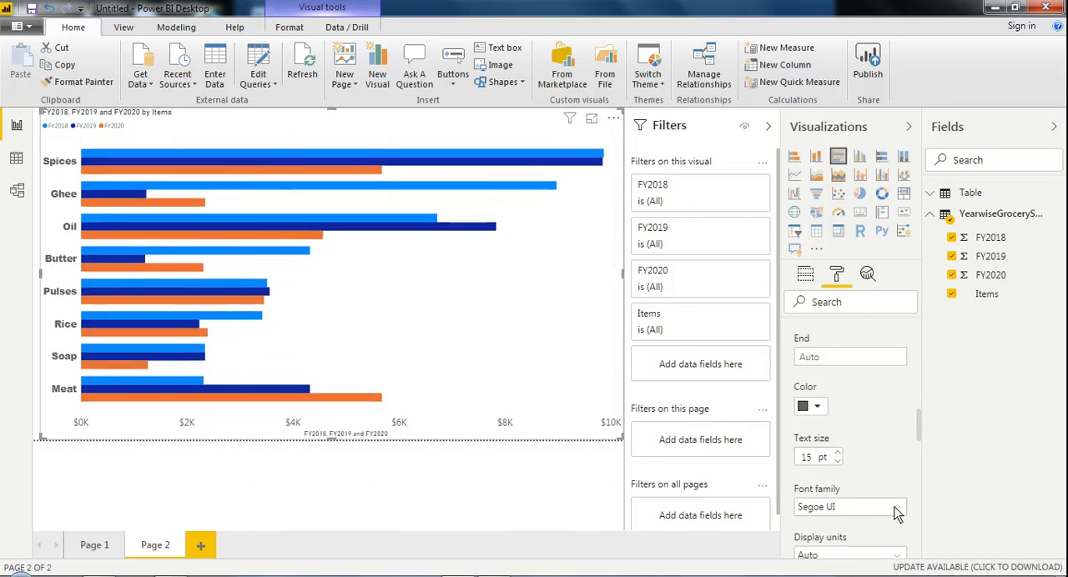
click(893, 509)
click(851, 544)
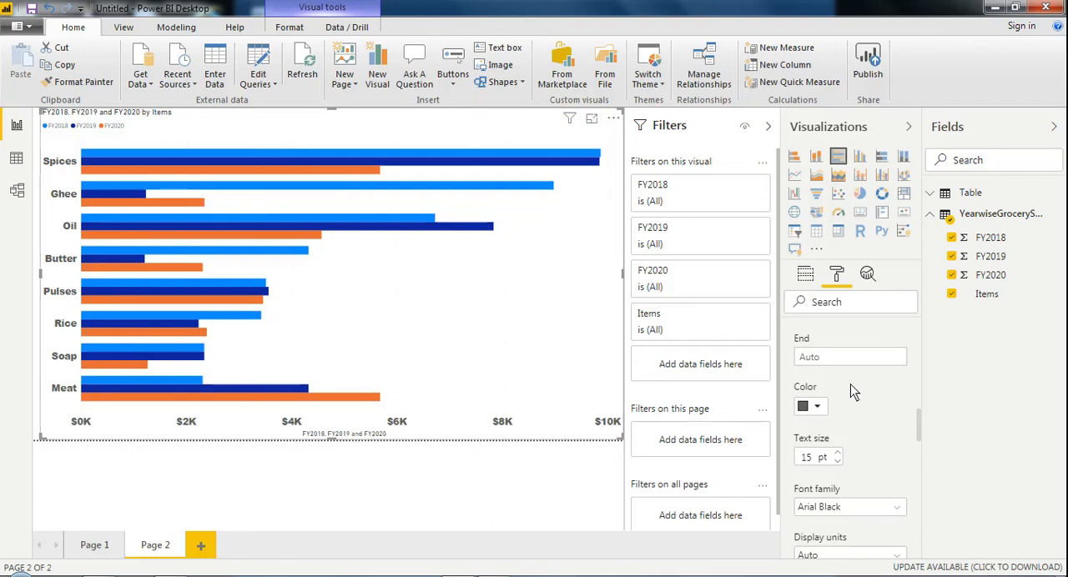
Step: Recolor the FY2019 bars light orange and the FY2020 bars light yellow
mouse_move(917, 423)
mouse_down()
mouse_move(915, 330)
mouse_move(919, 543)
mouse_up()
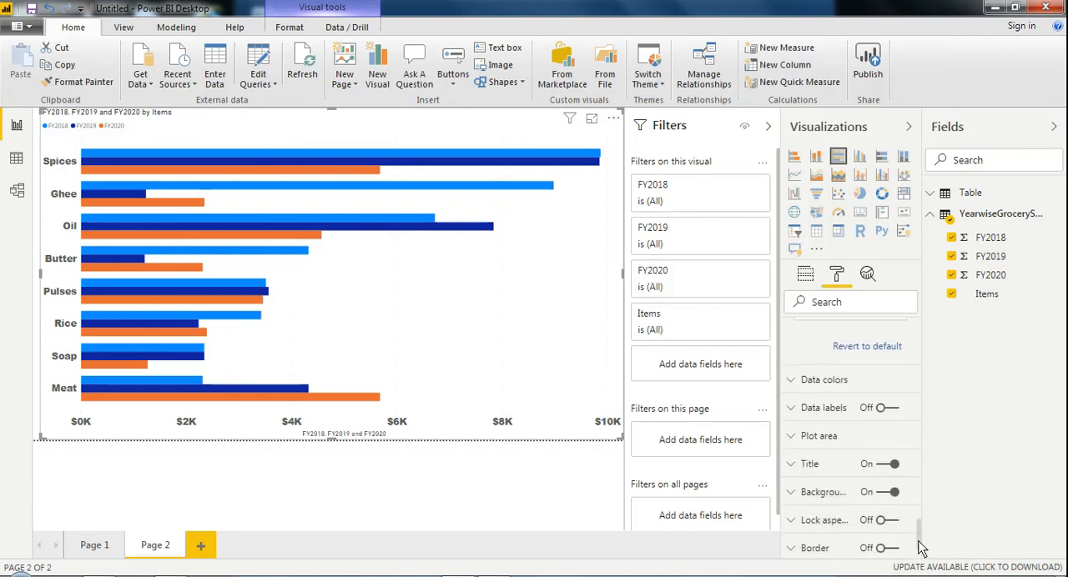
click(799, 384)
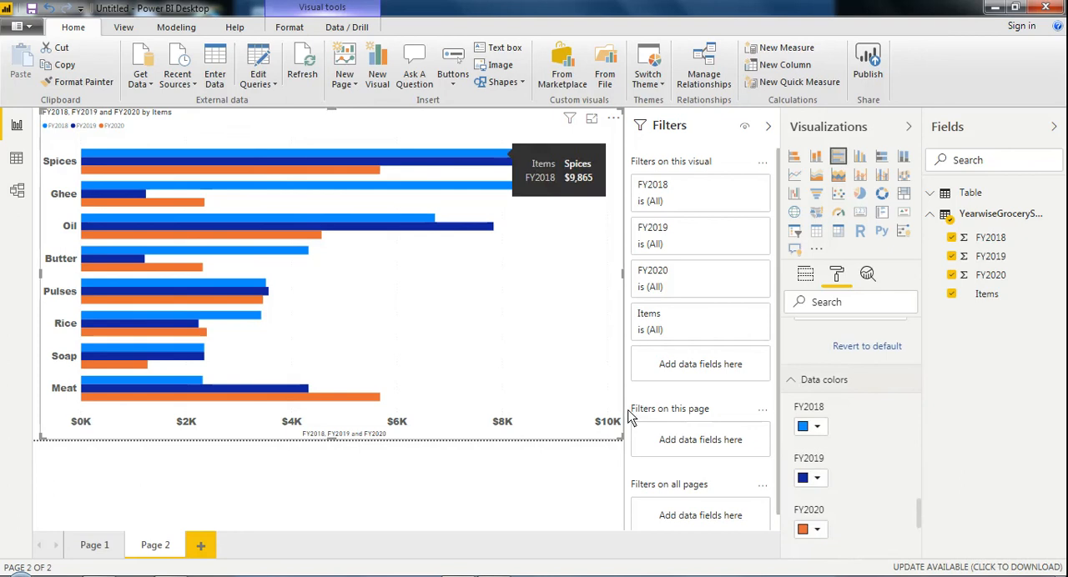
click(818, 480)
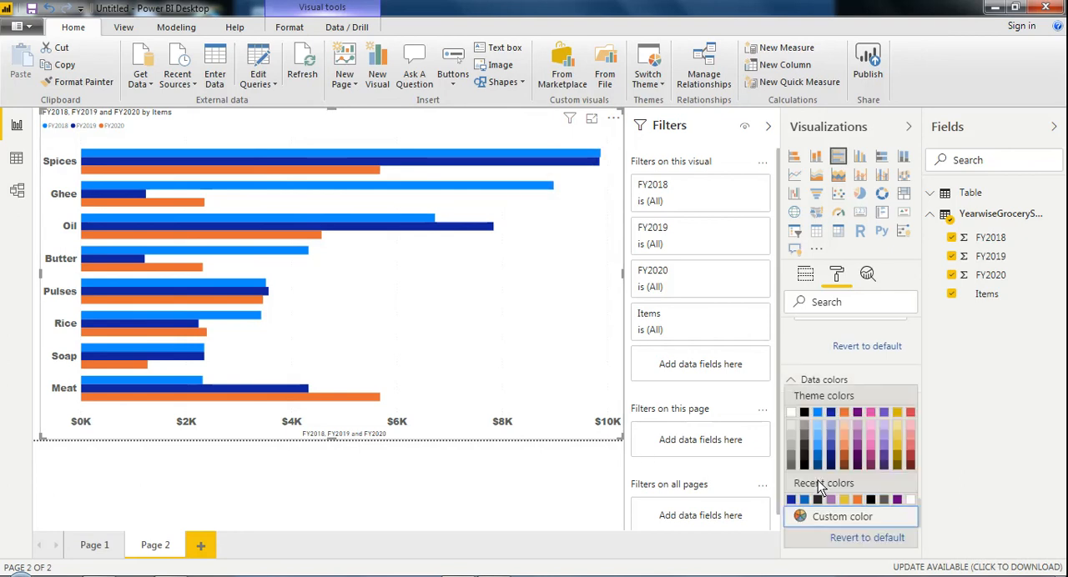
click(842, 436)
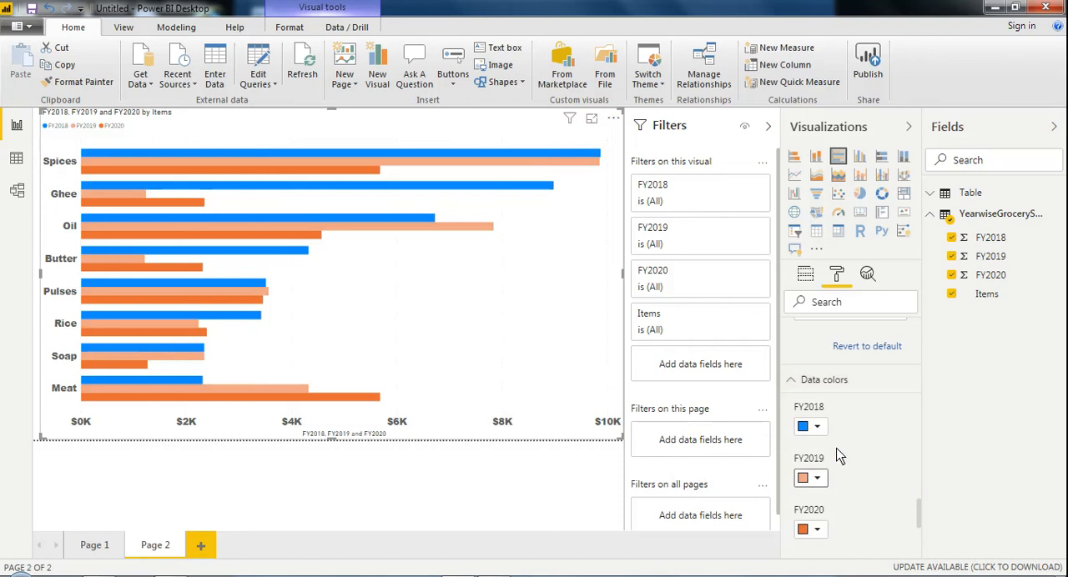
click(818, 529)
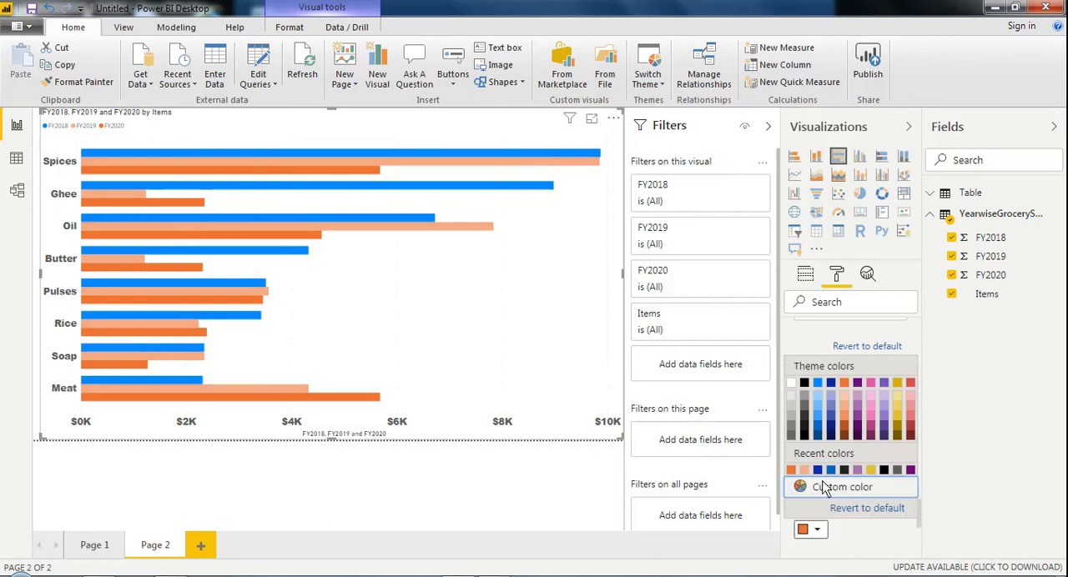
click(899, 410)
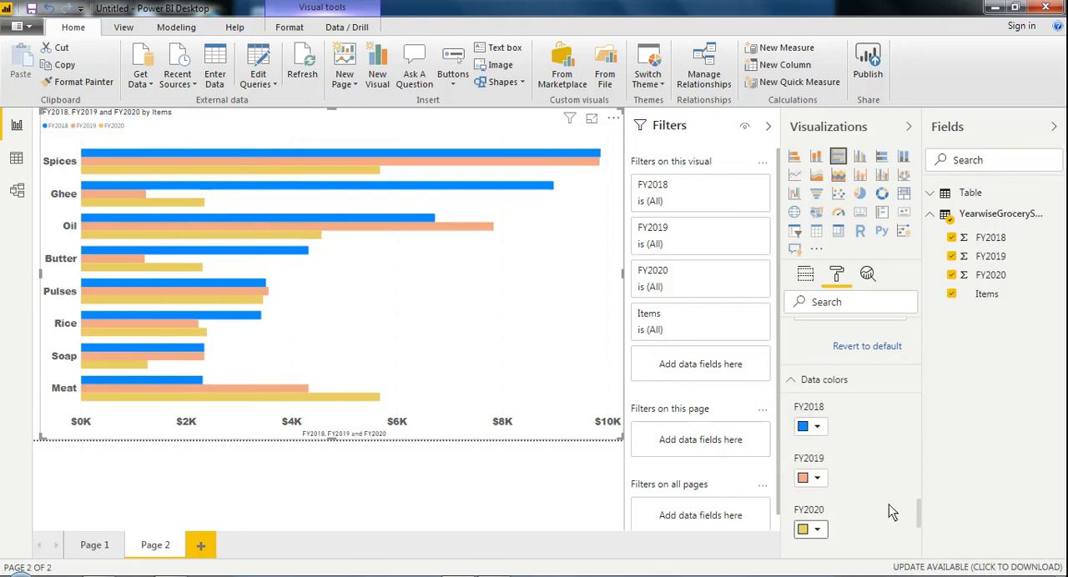
Step: Turn on the chart's data labels and set their text to 13 pt Arial Black
drag(916, 519, 921, 531)
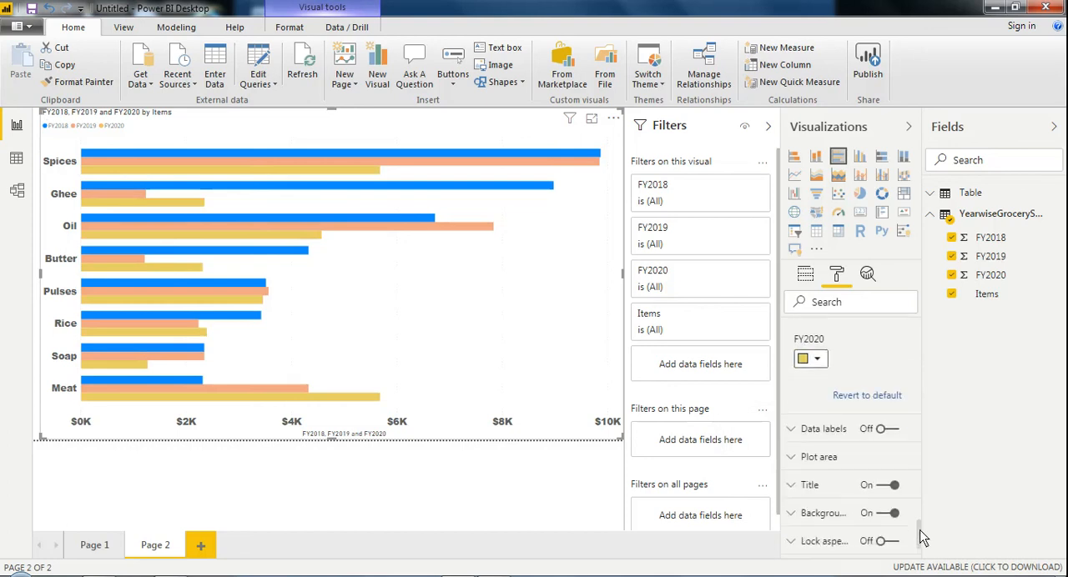
click(899, 439)
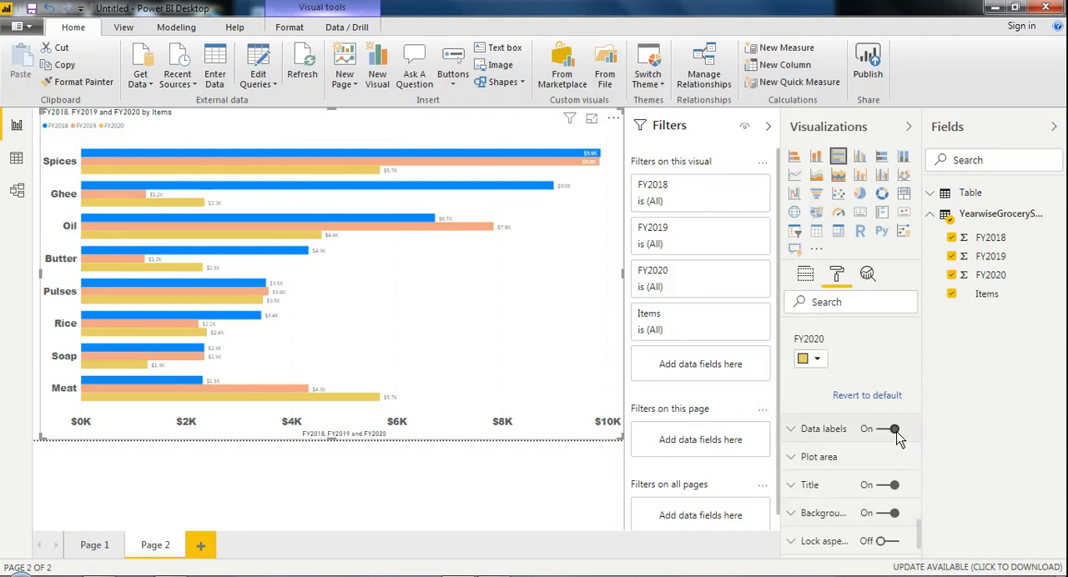
click(792, 429)
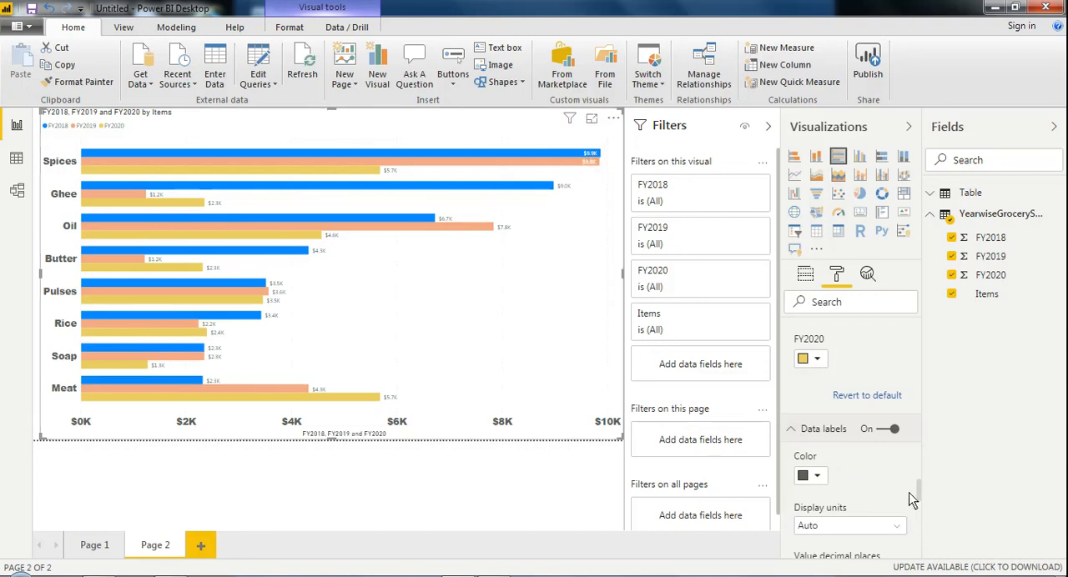
drag(917, 493, 921, 507)
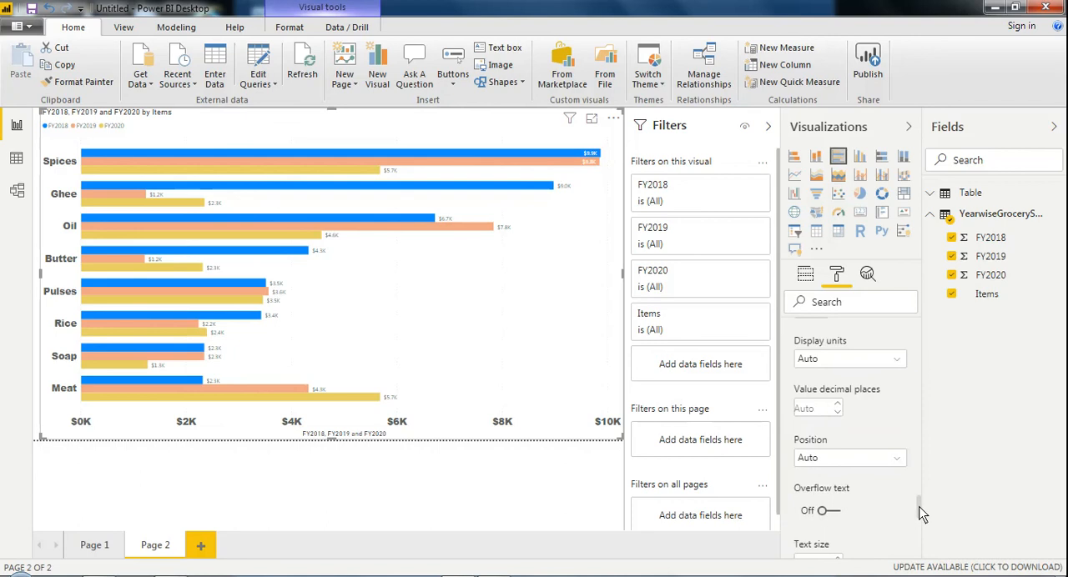
scroll(920, 518, down, 3)
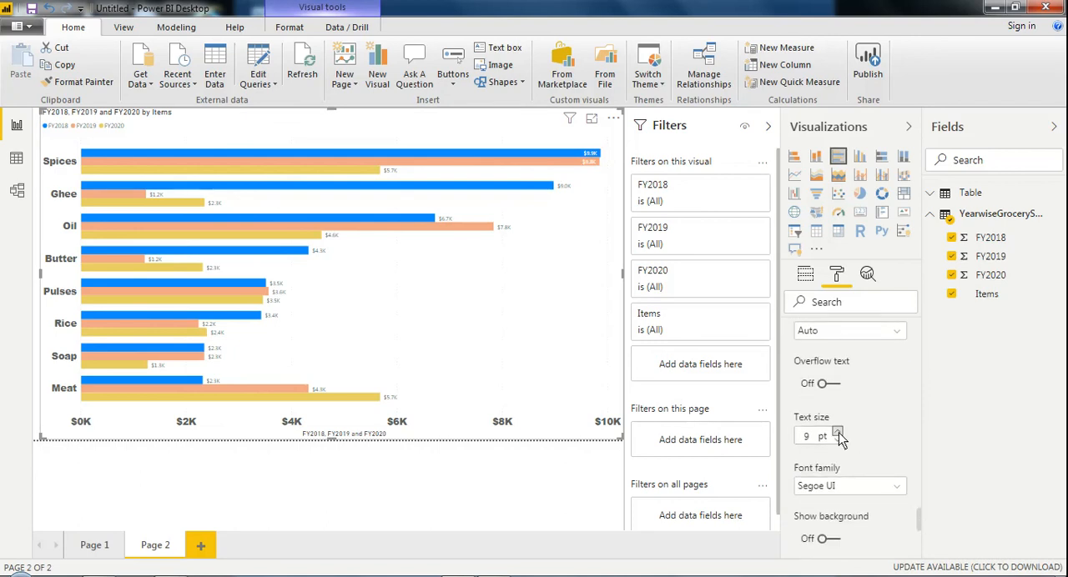
click(838, 433)
click(838, 433)
click(838, 433)
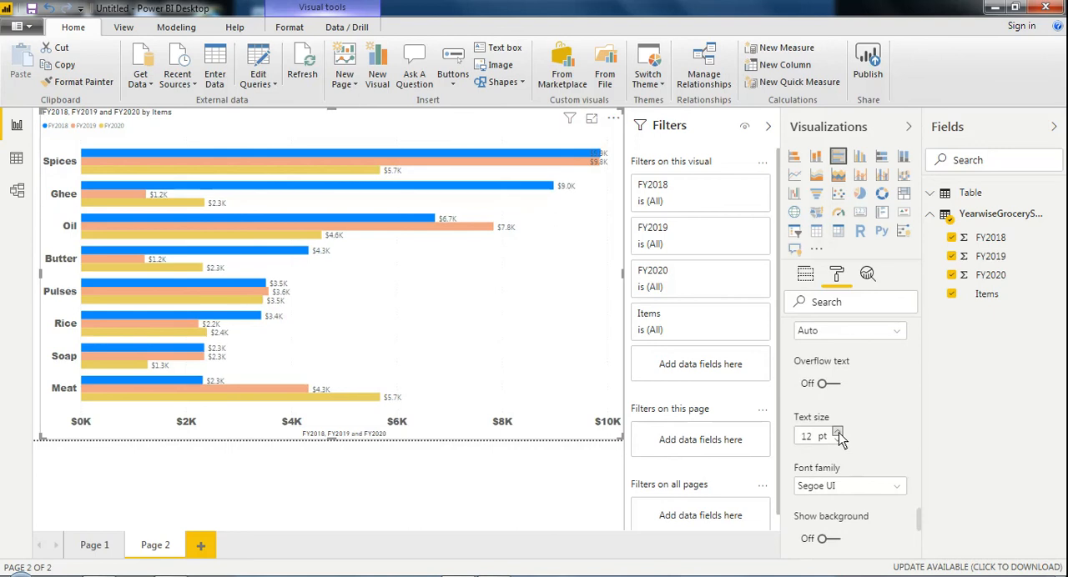
click(839, 433)
click(902, 488)
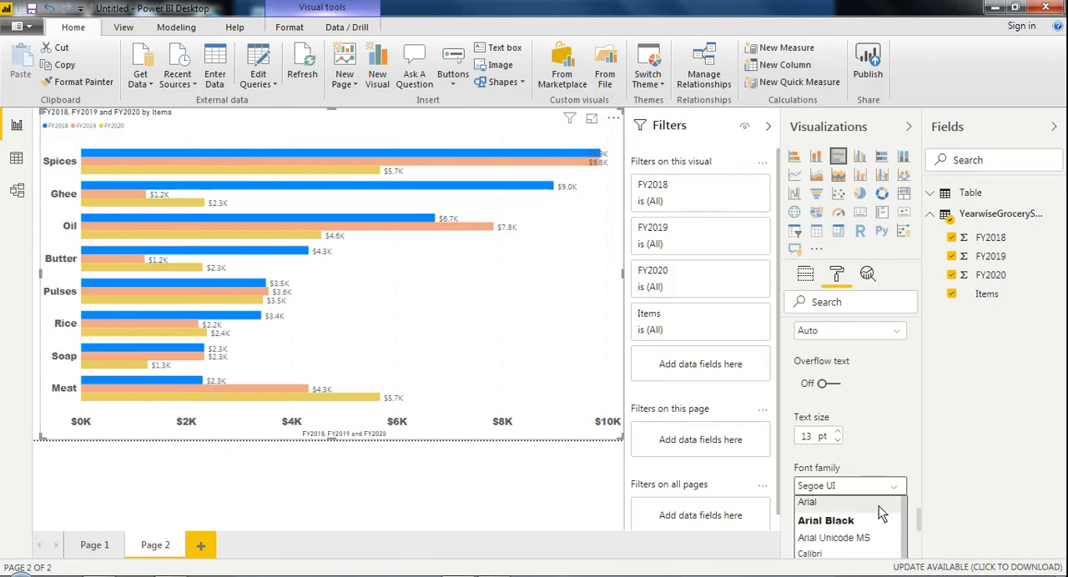
click(872, 516)
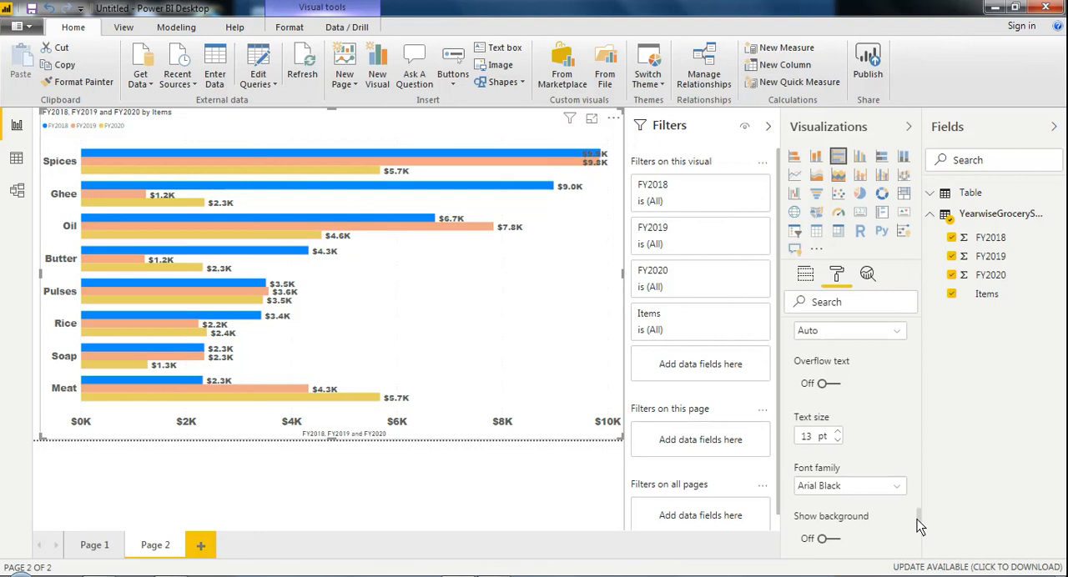
drag(917, 519, 920, 556)
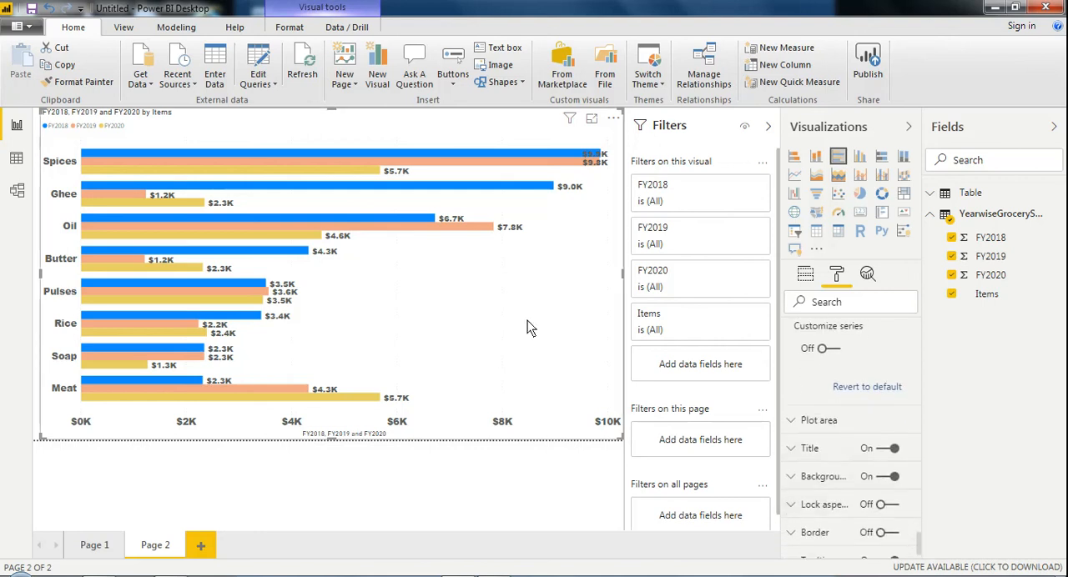
Step: Replace the chart's title text with "Itemwise Slaes(FY2018-20)", keeping the title turned on
click(877, 451)
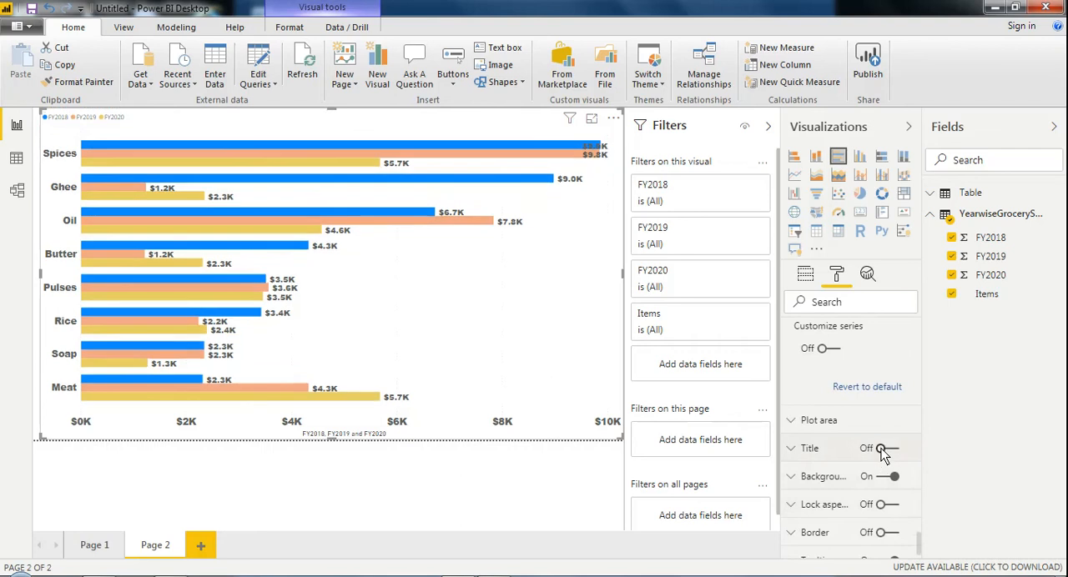
click(898, 449)
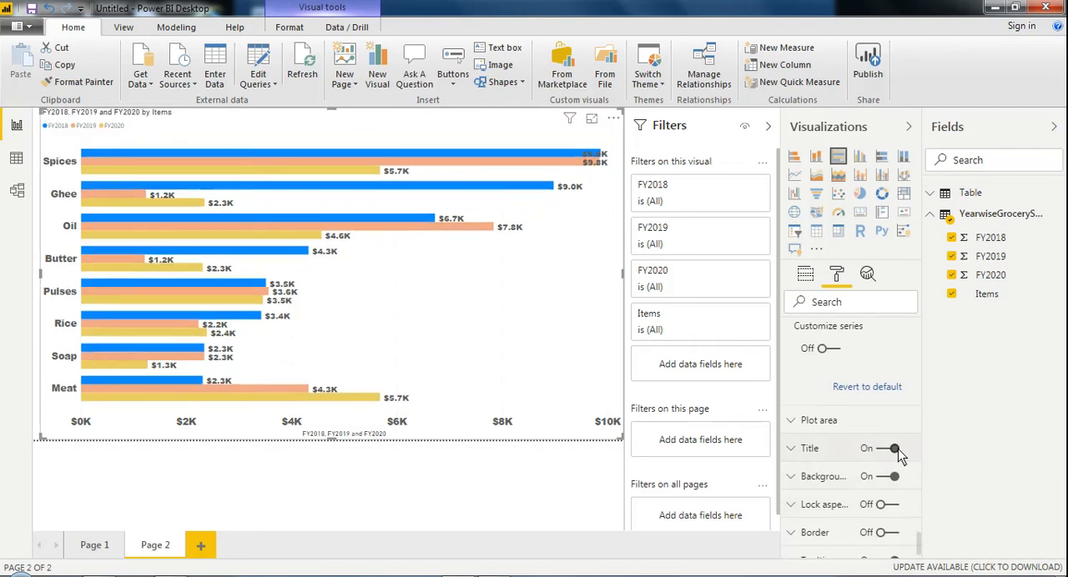
click(792, 449)
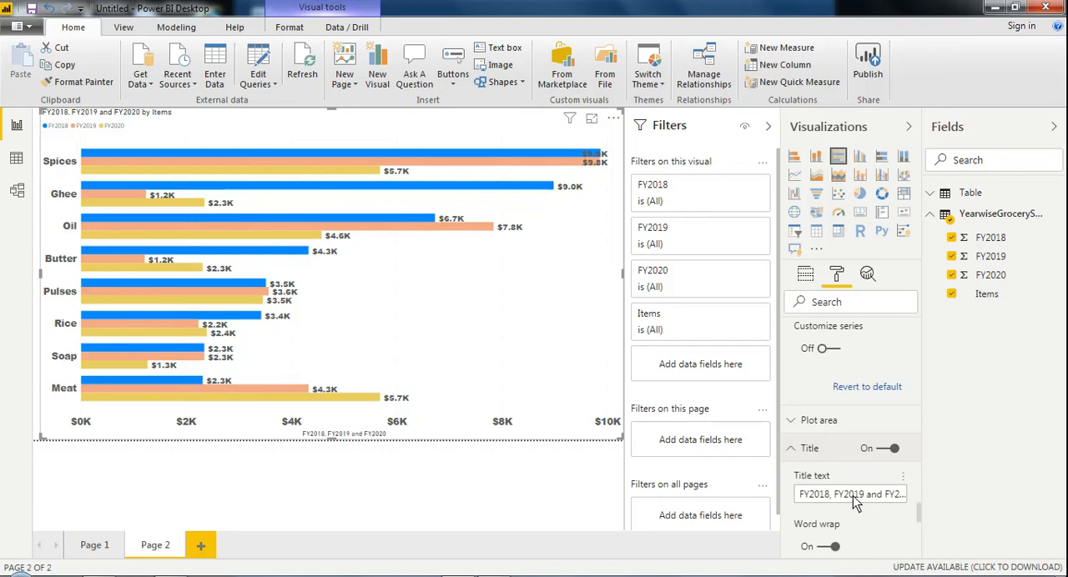
click(875, 499)
key(Delete)
key(Delete)
key(Delete)
key(Delete)
key(Delete)
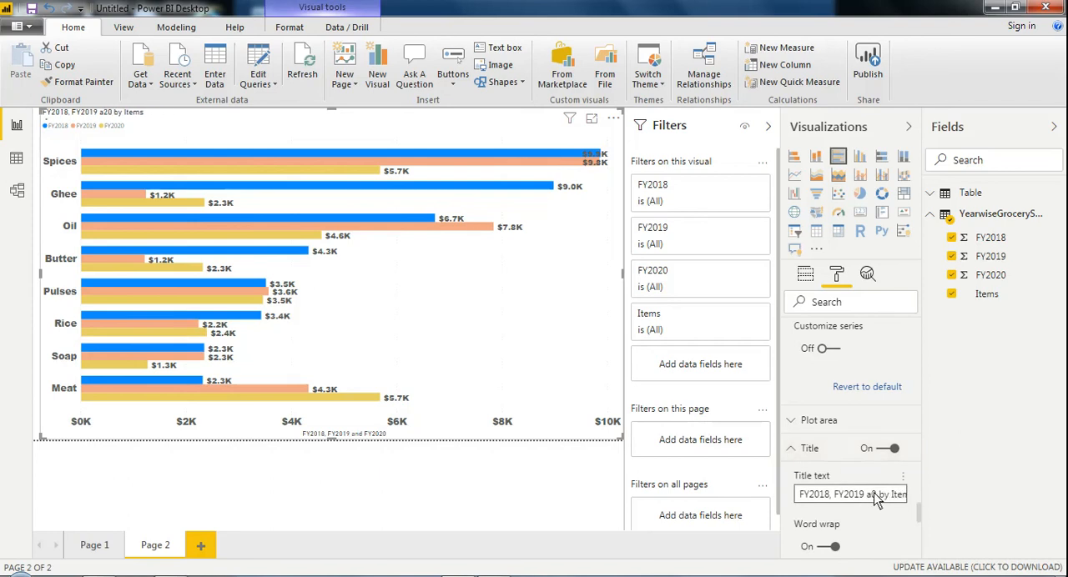
key(Delete)
key(Delete)
key(Delete)
key(Delete)
key(Delete)
key(Delete)
key(shift+Home)
key(BackSpace)
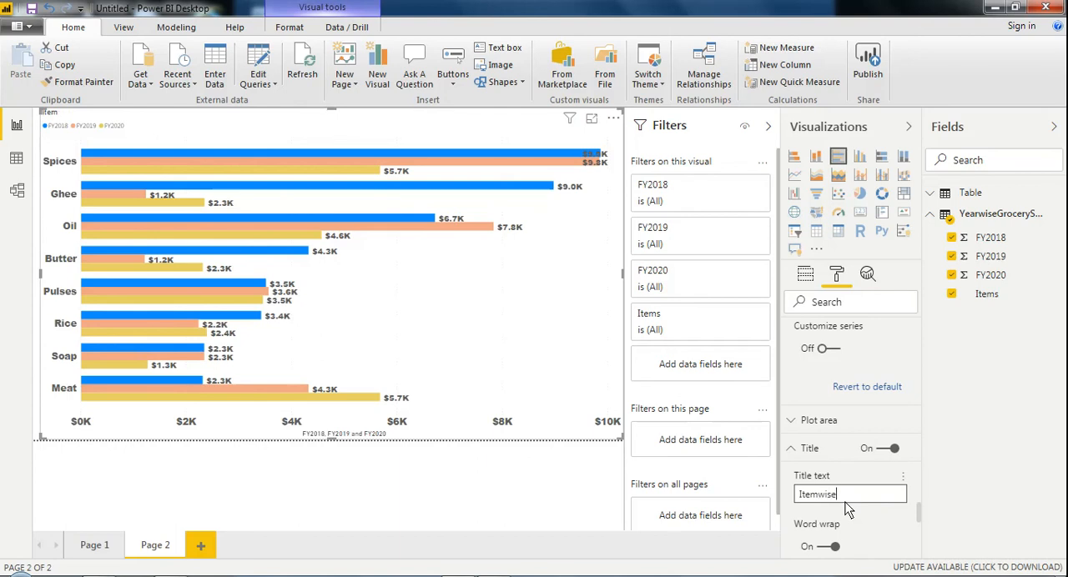
text(Slaes(FY2018-20))
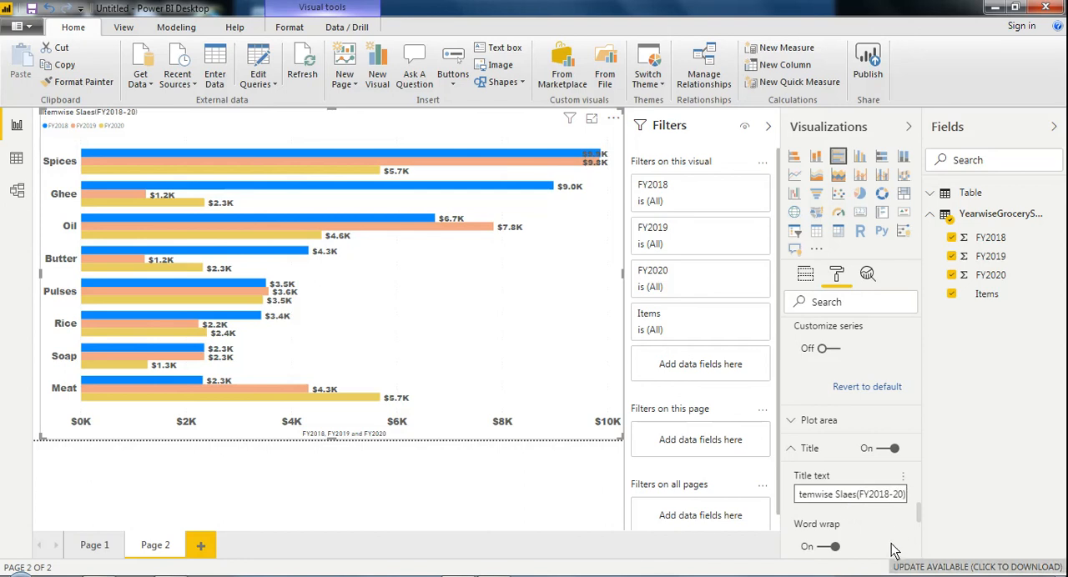
Step: Center the chart title and format it with 24 pt text in the Arial Black font
drag(917, 513, 918, 529)
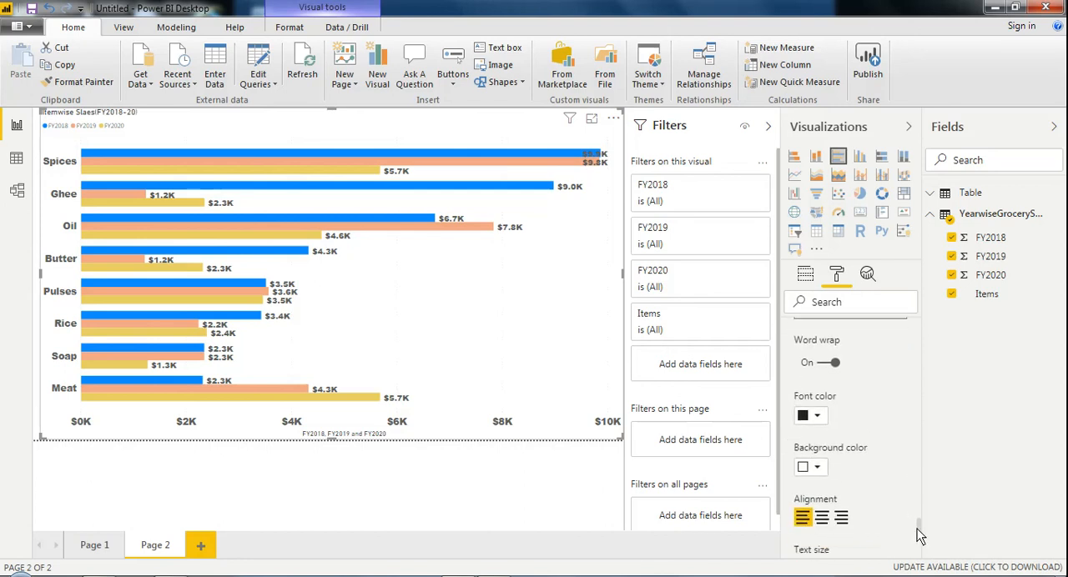
click(822, 518)
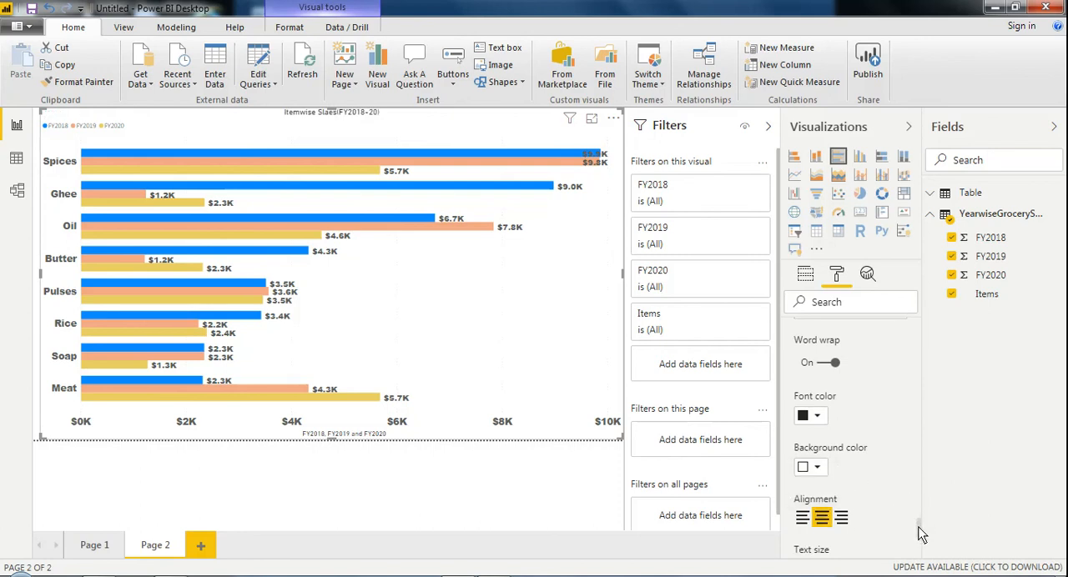
drag(919, 527, 919, 538)
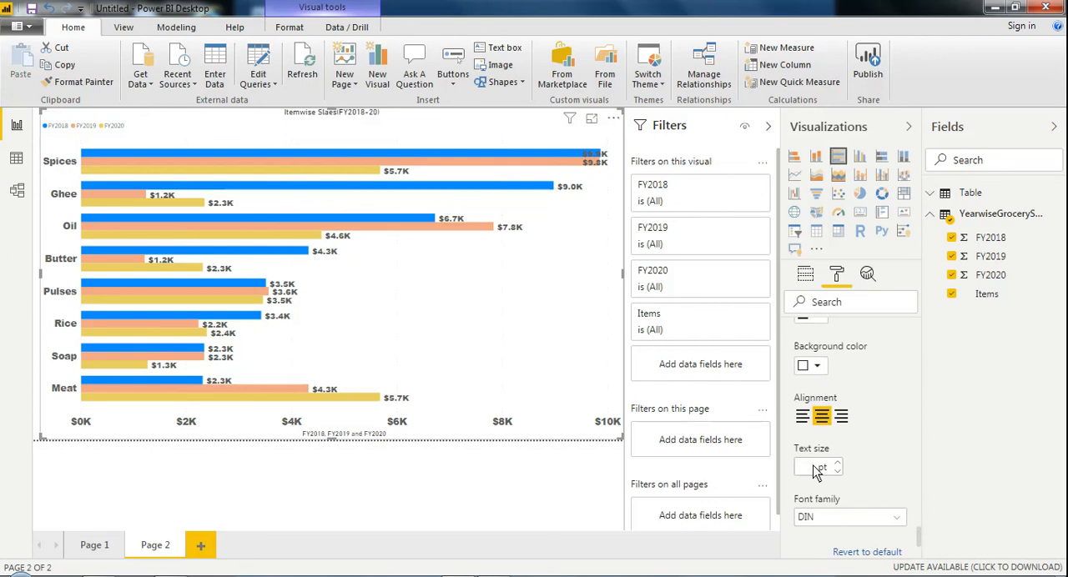
text(4)
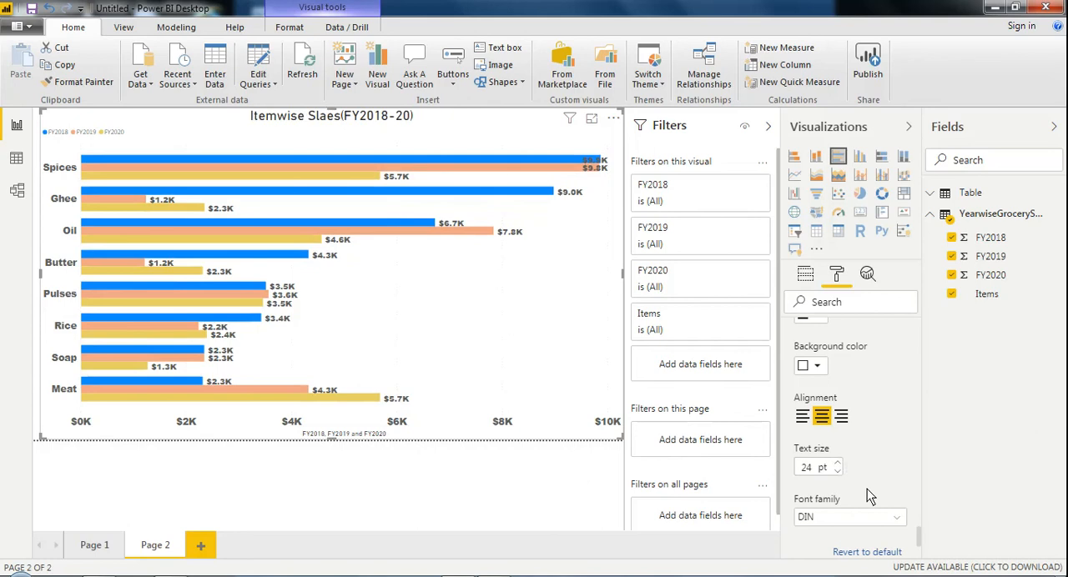
click(895, 518)
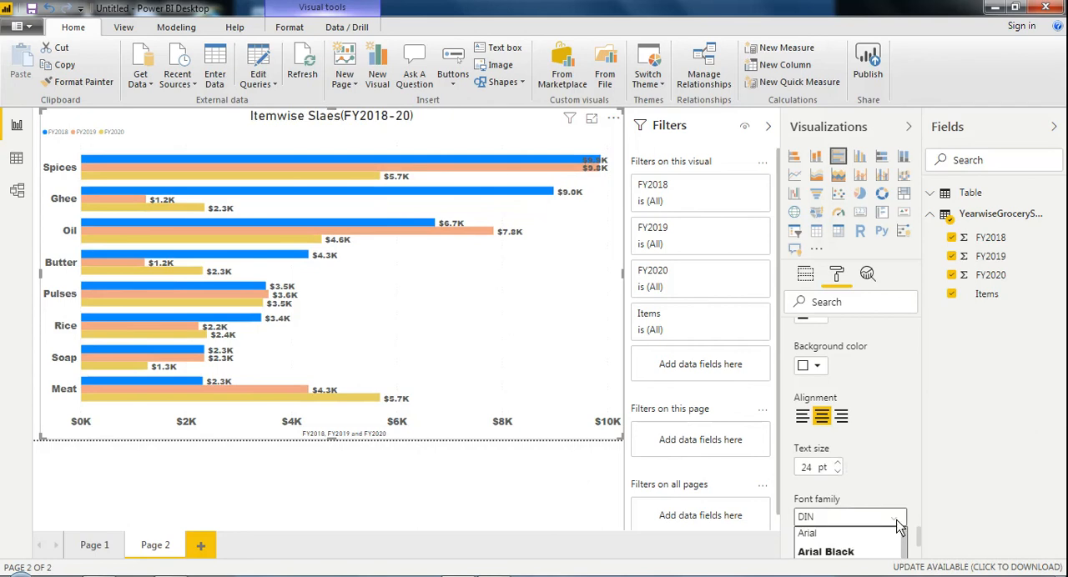
click(868, 552)
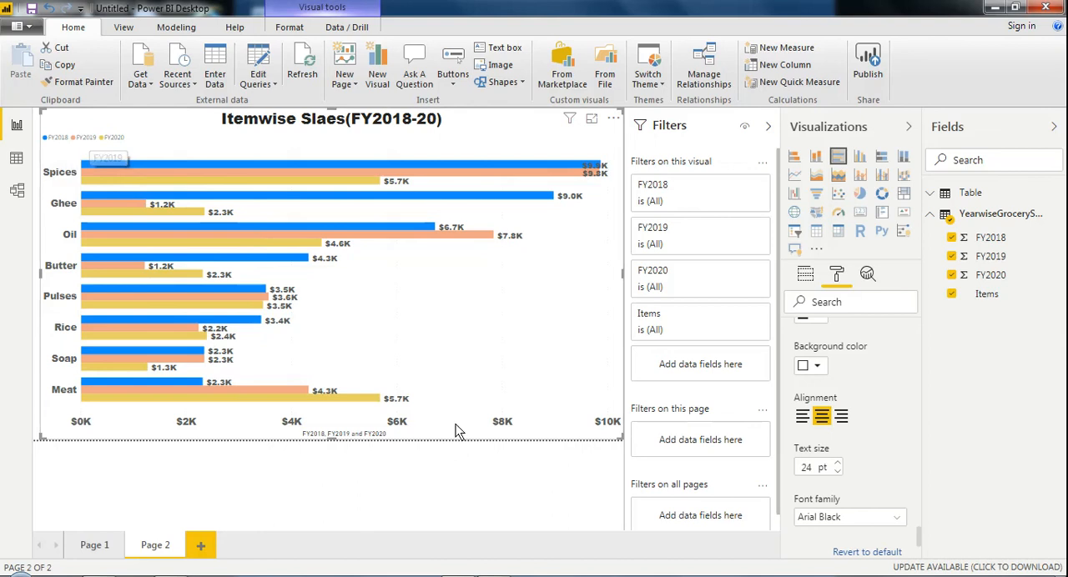
Step: Set the chart legend's position to Bottom Center
drag(921, 551, 915, 335)
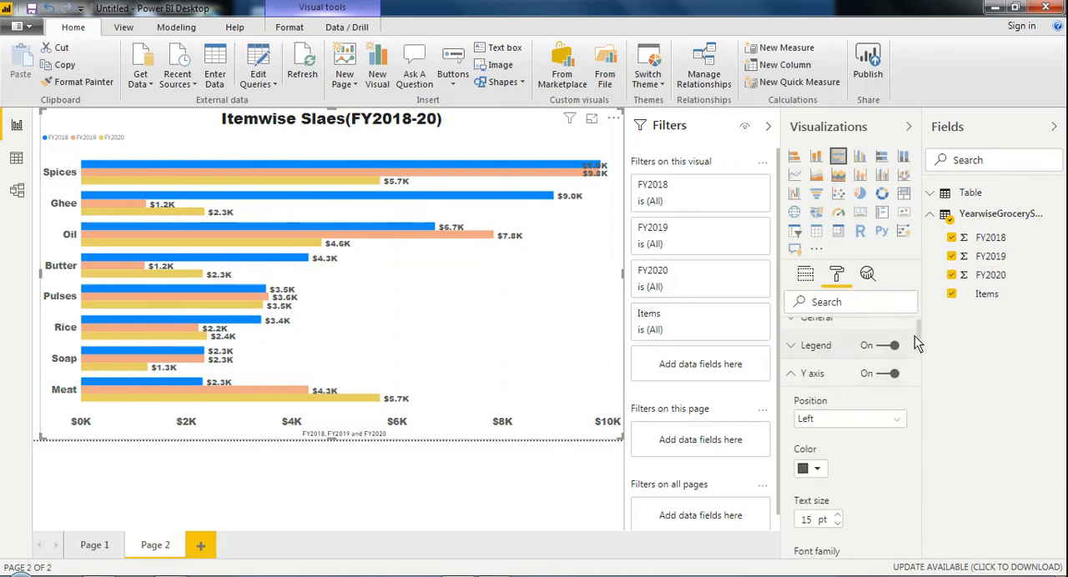
click(792, 346)
click(897, 397)
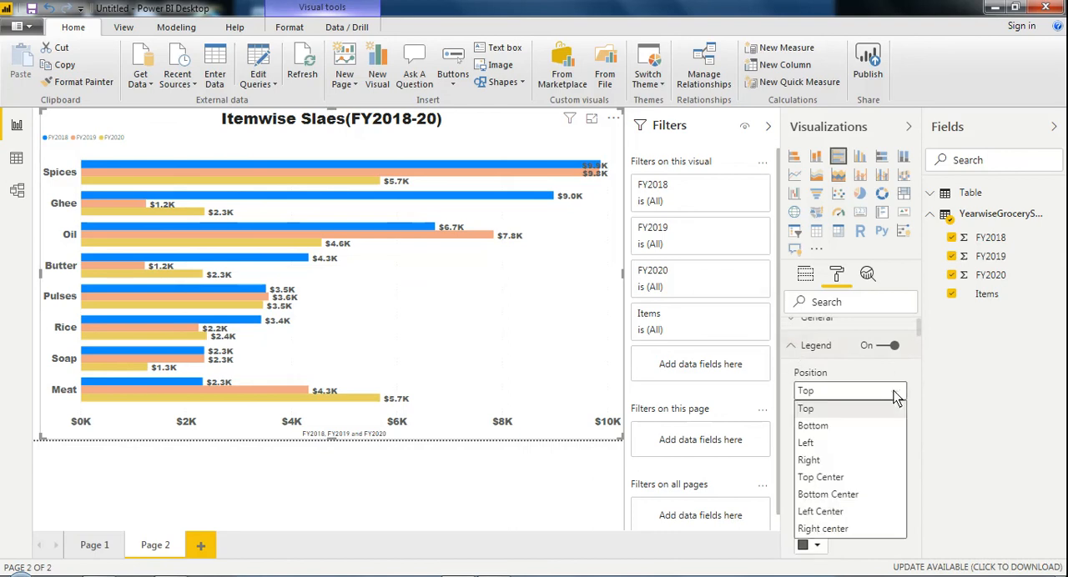
click(837, 499)
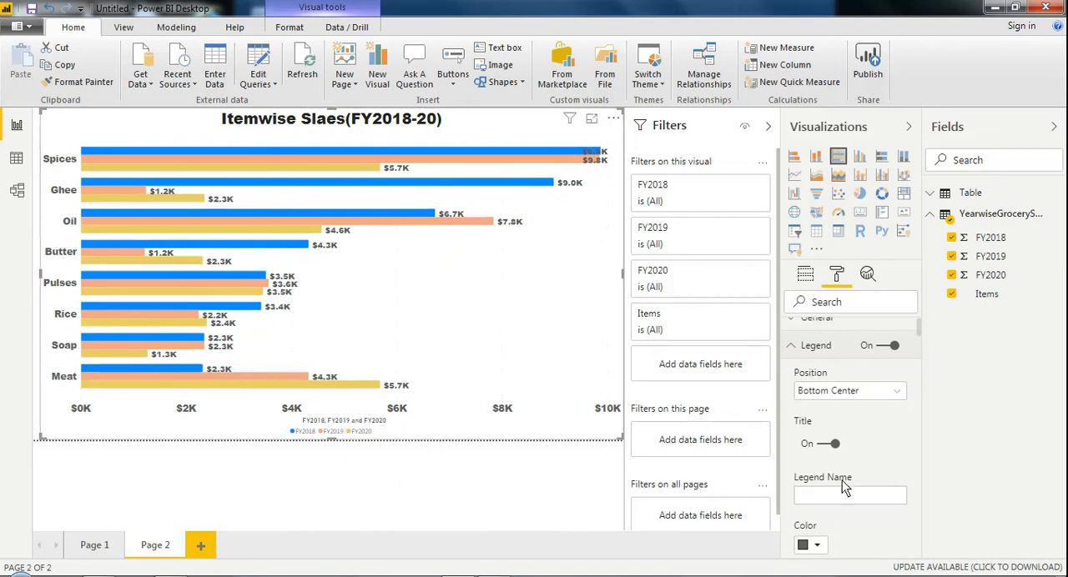
Step: Collapse the Legend, Y axis, X axis and Data colors sections of the chart's formatting options
drag(922, 338, 922, 328)
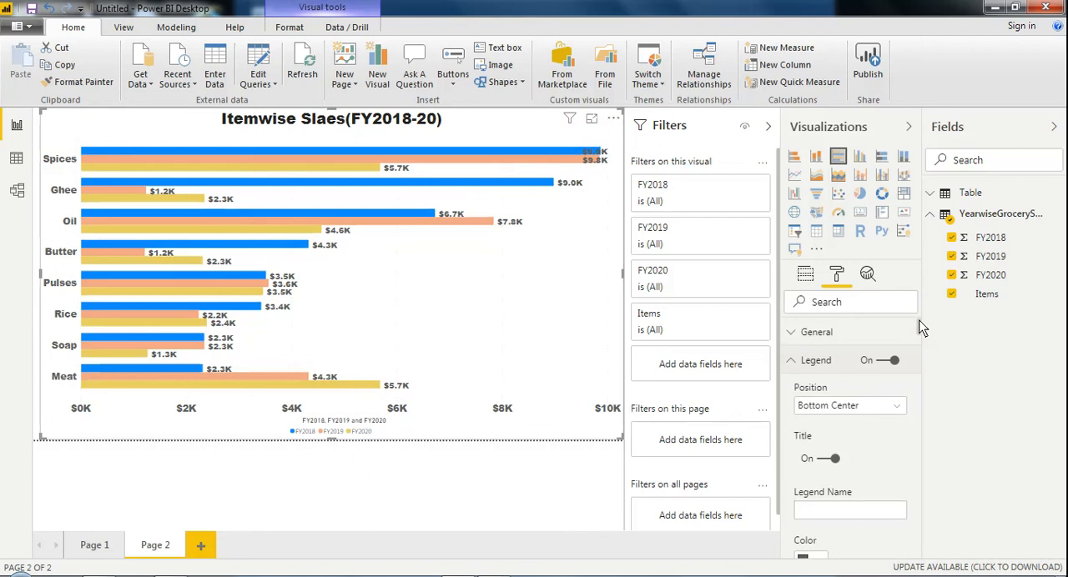
click(792, 358)
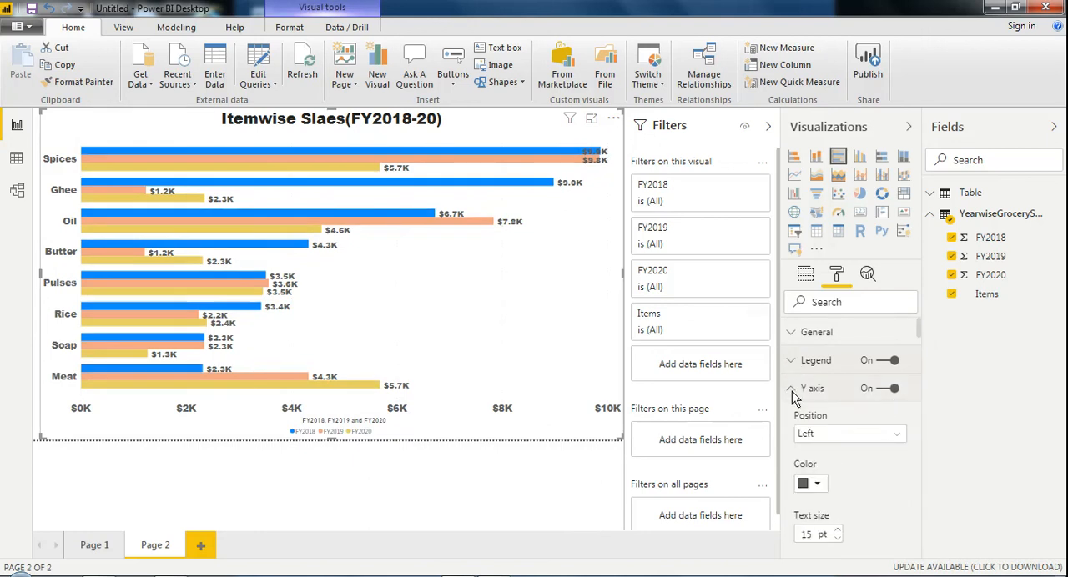
click(792, 391)
click(791, 417)
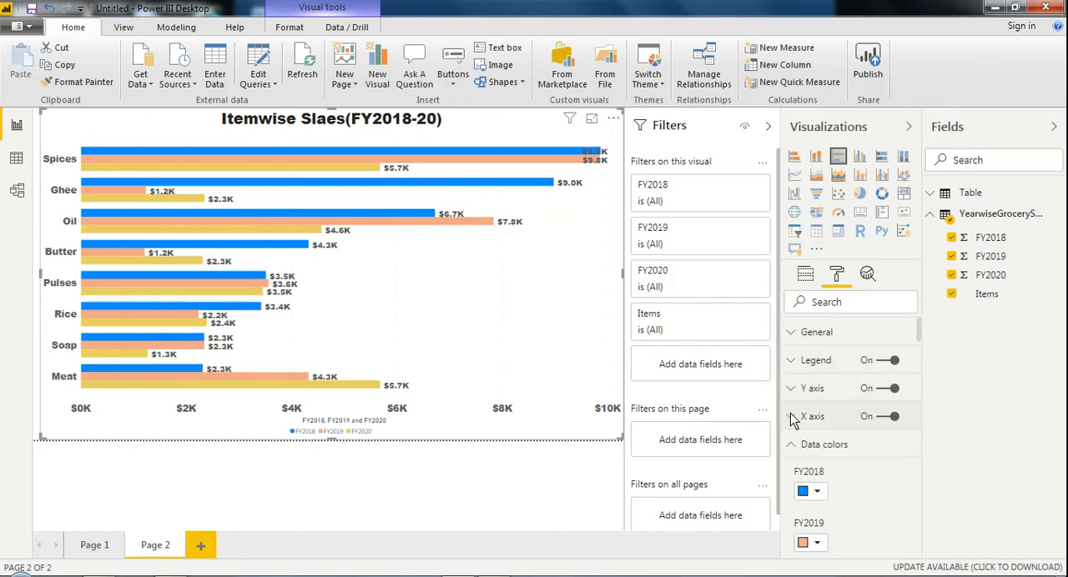
click(794, 445)
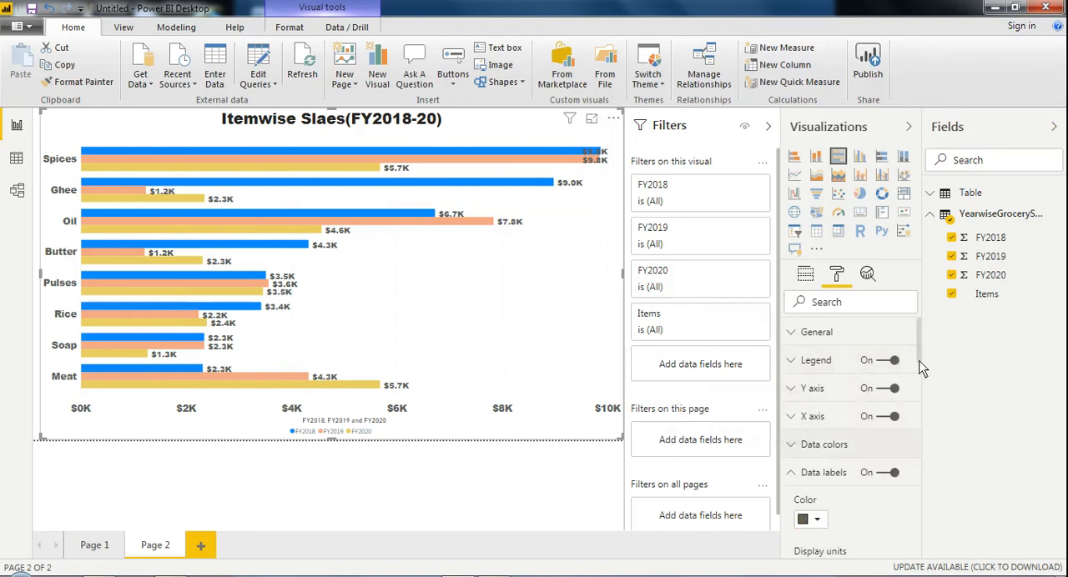
scroll(922, 369, down, 1)
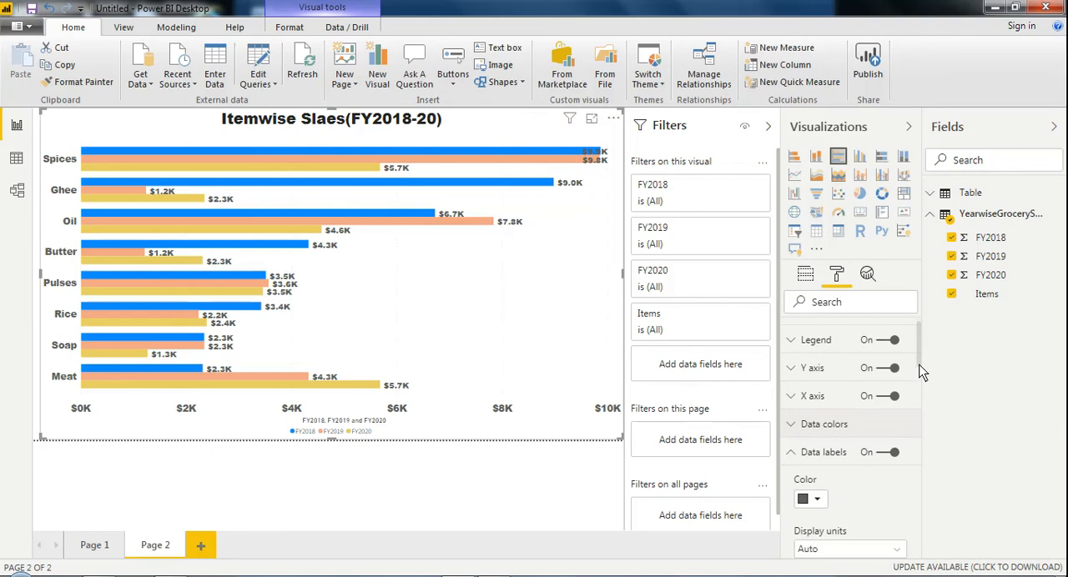
scroll(922, 370, up, 1)
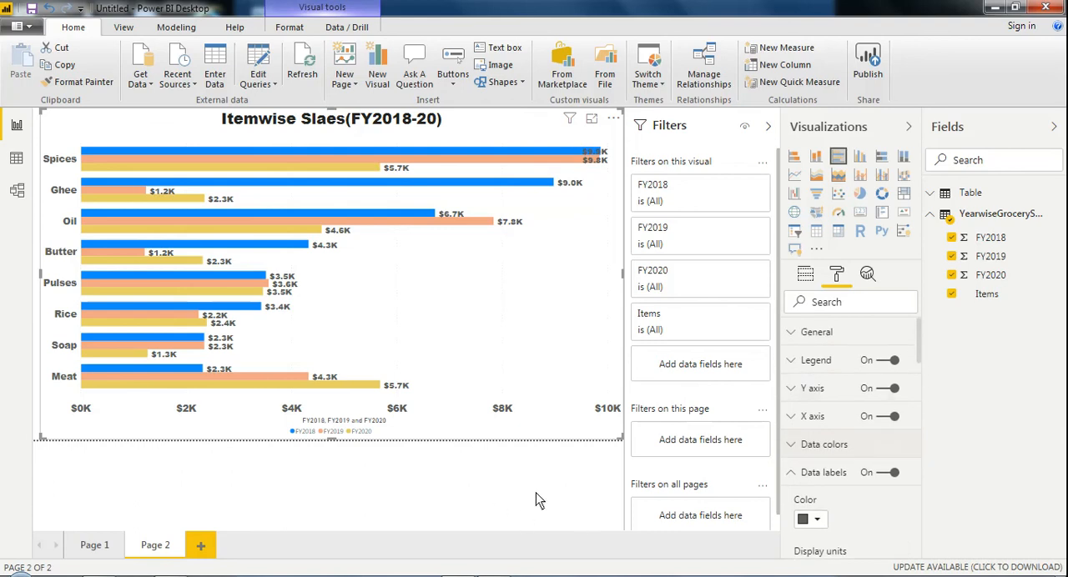
Step: Inspect the finished chart by deselecting it, highlighting the Spices bars and clearing the highlight
click(494, 489)
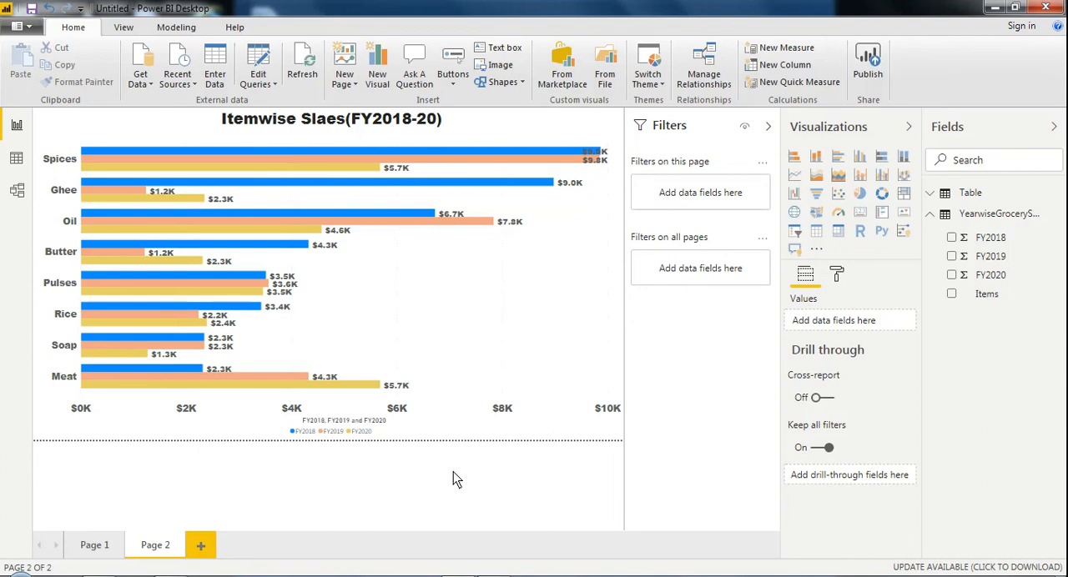
click(309, 153)
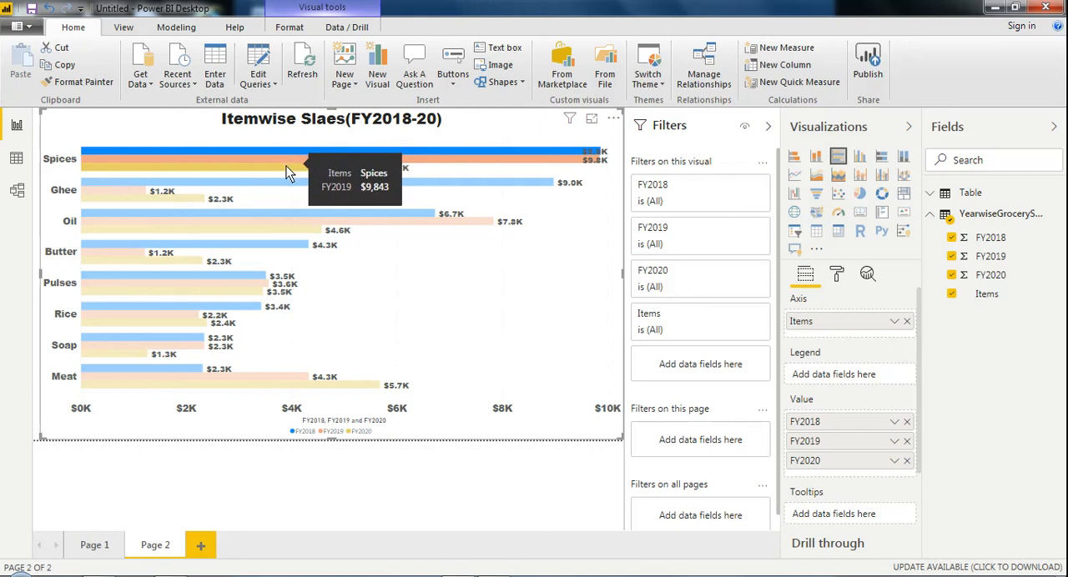
click(133, 435)
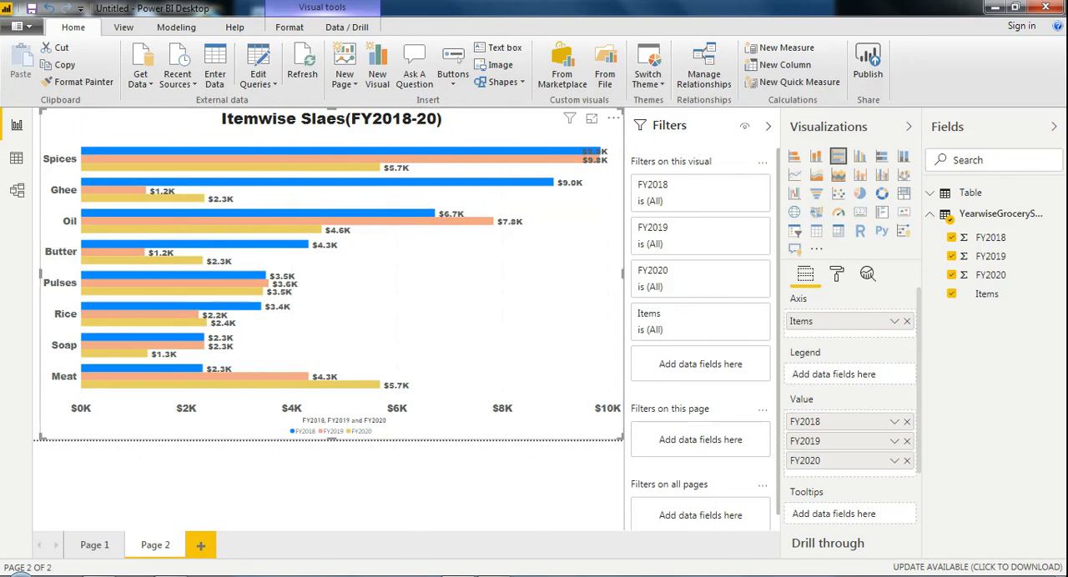
click(939, 576)
click(955, 489)
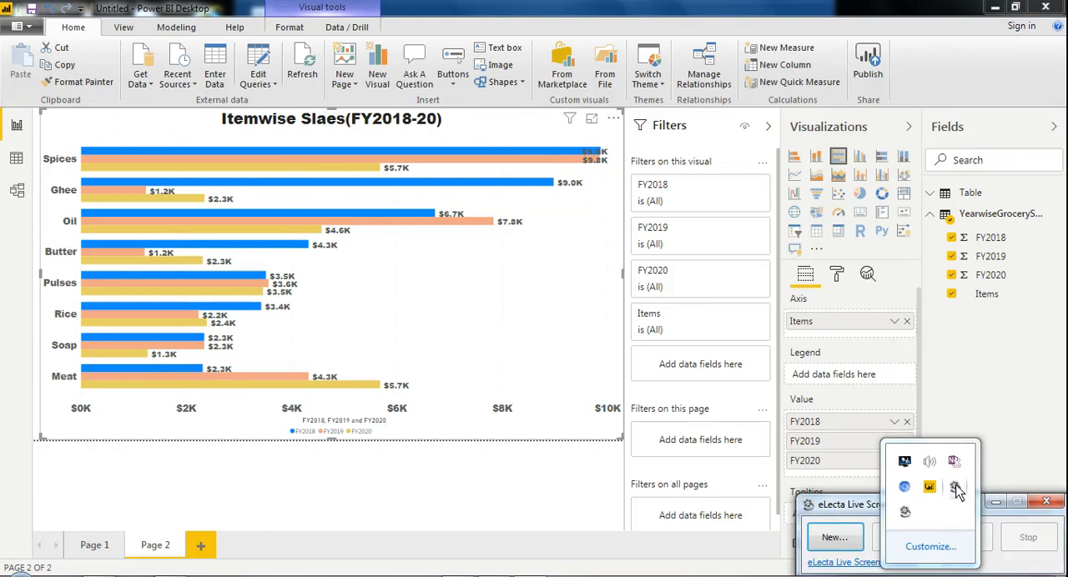
click(997, 561)
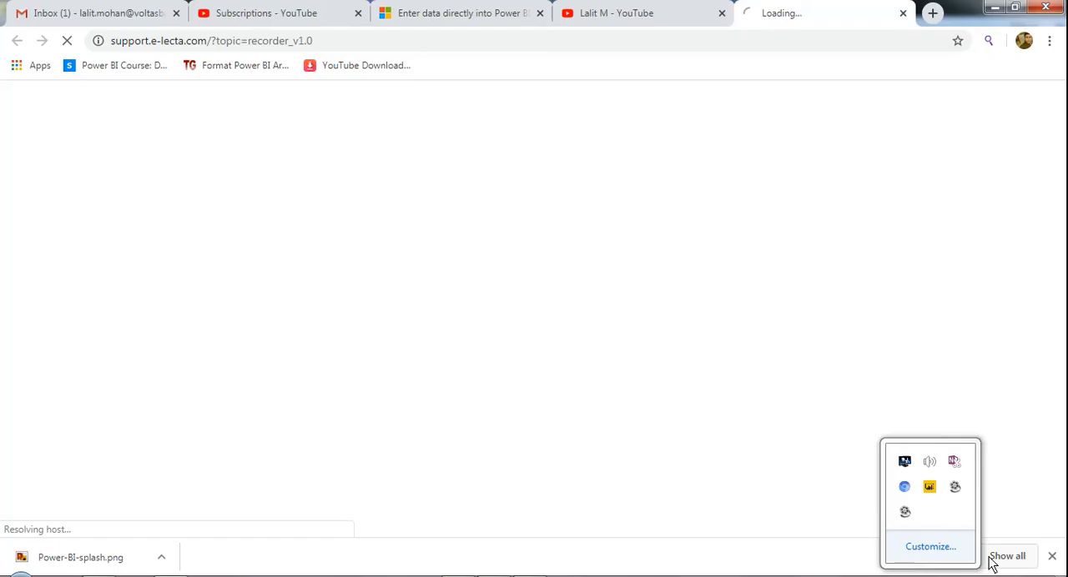
click(994, 8)
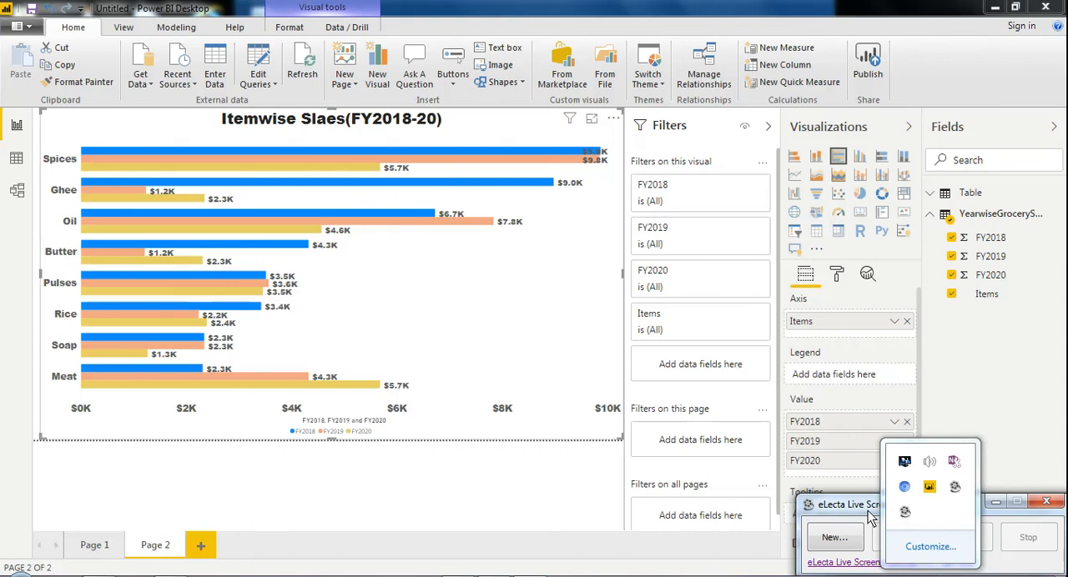
drag(871, 517, 833, 346)
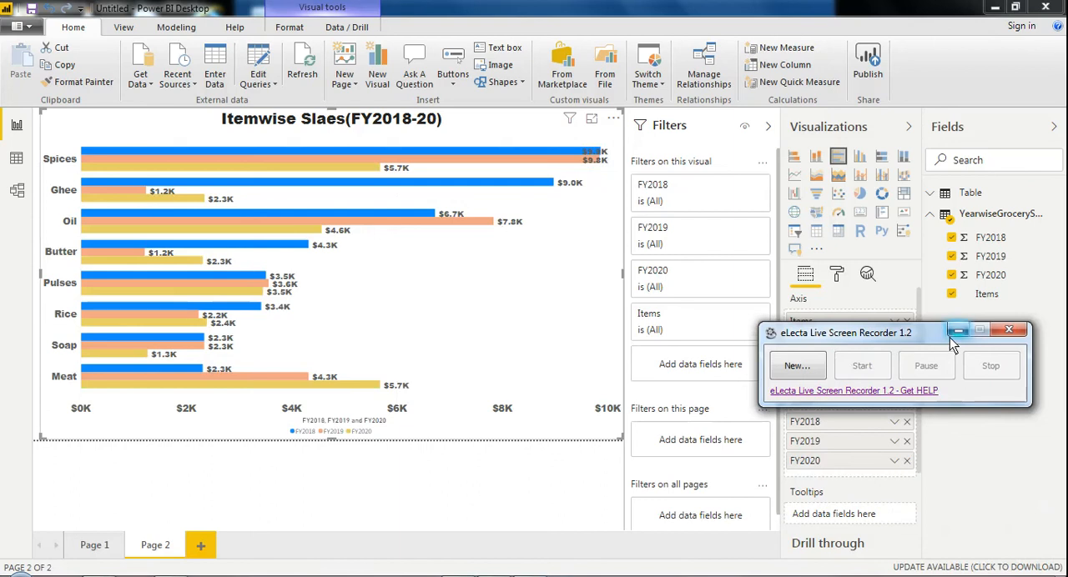
click(1008, 331)
click(995, 8)
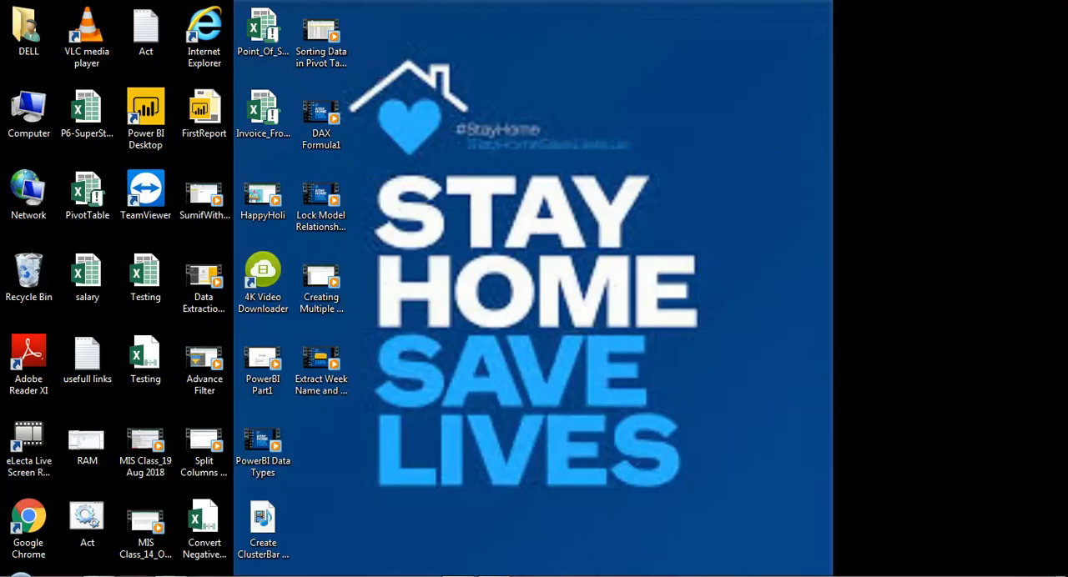
click(930, 576)
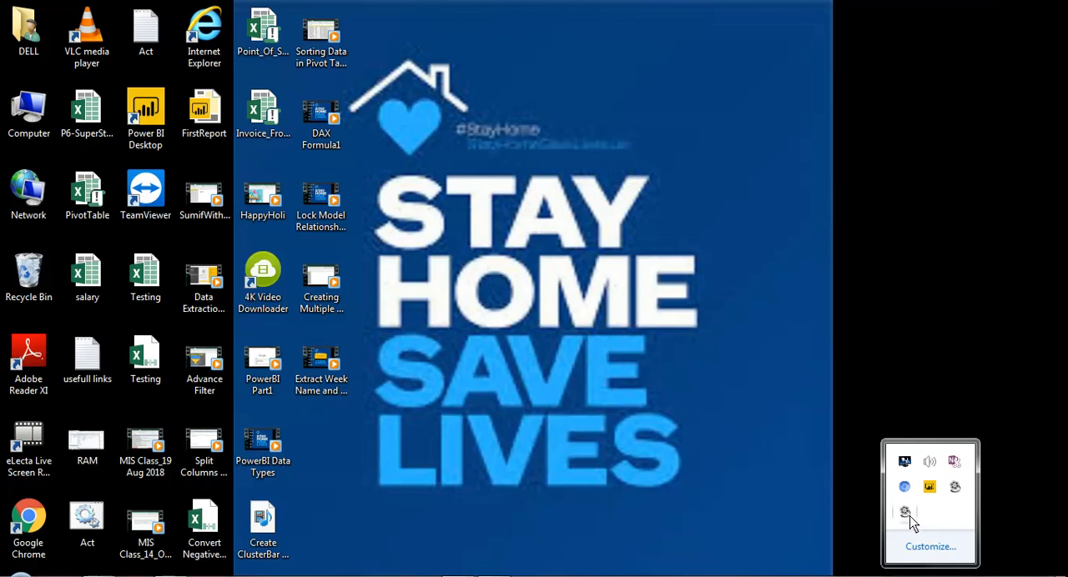